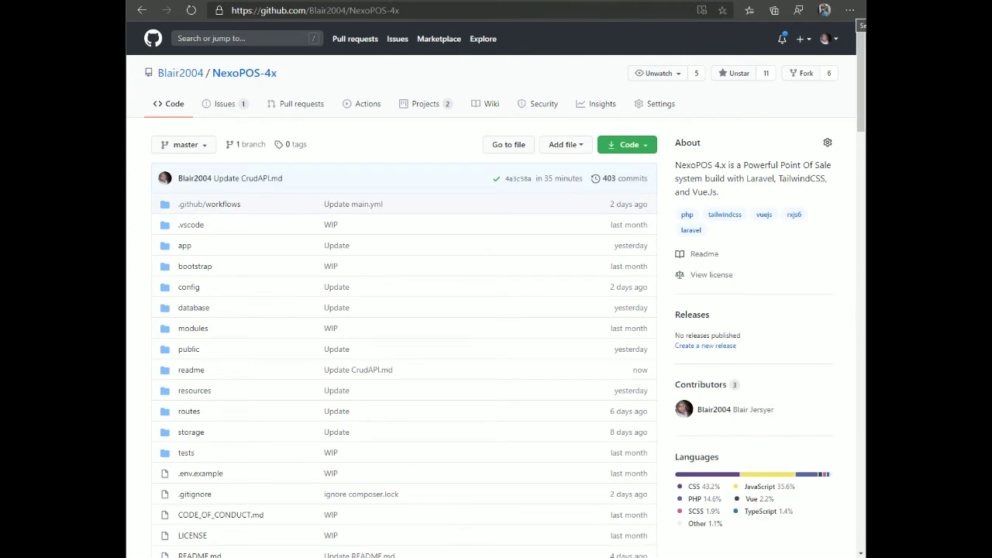
- Switch to the laragon.org tab, select the Laragon title, and bring up the Start menu
click(569, 1)
key(ctrl+Tab)
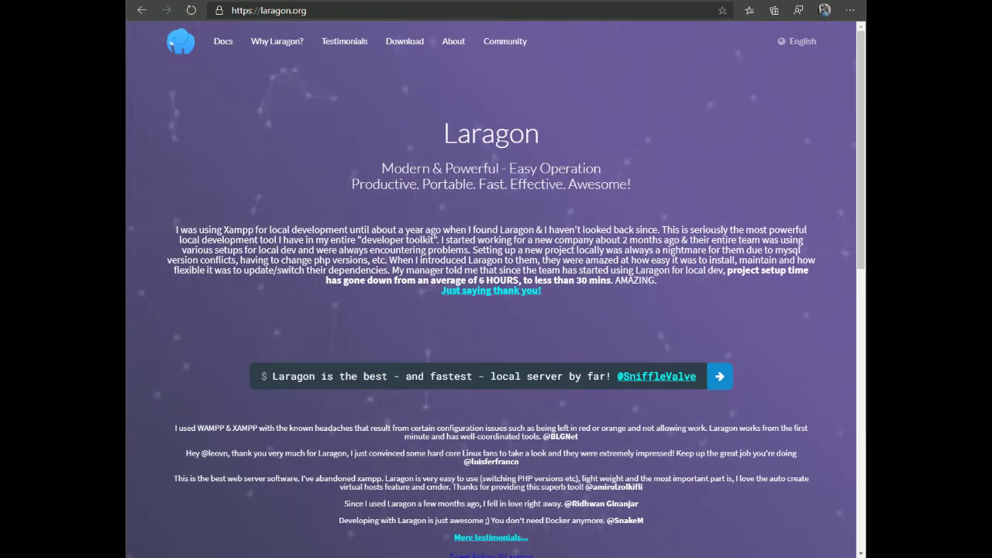
double_click(492, 133)
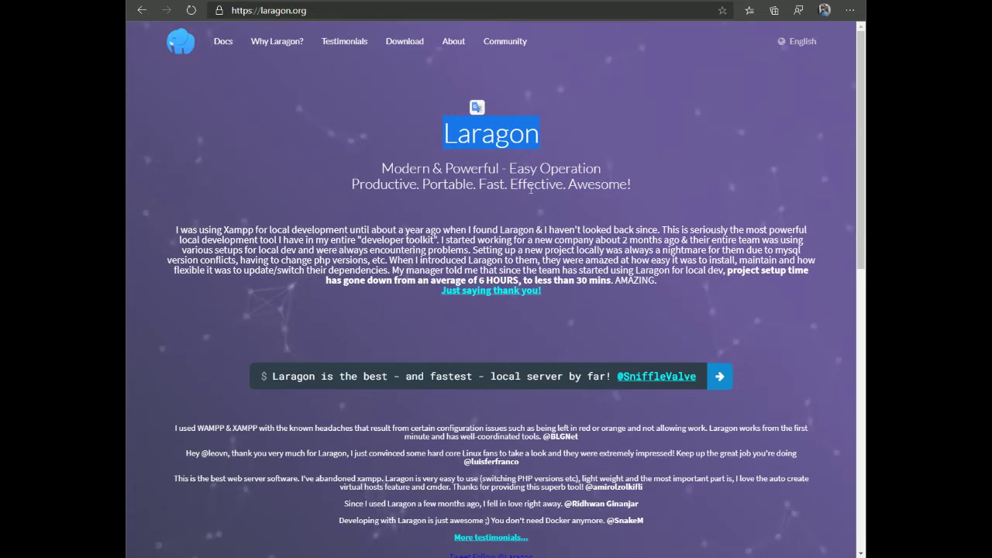
key(super)
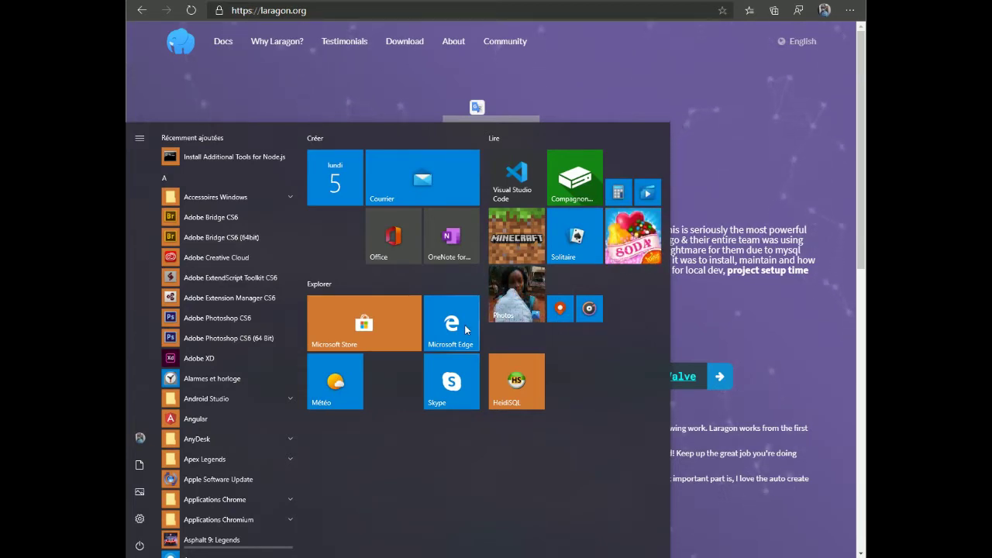
- Launch Command Prompt from a Start search and center its window
text(cld)
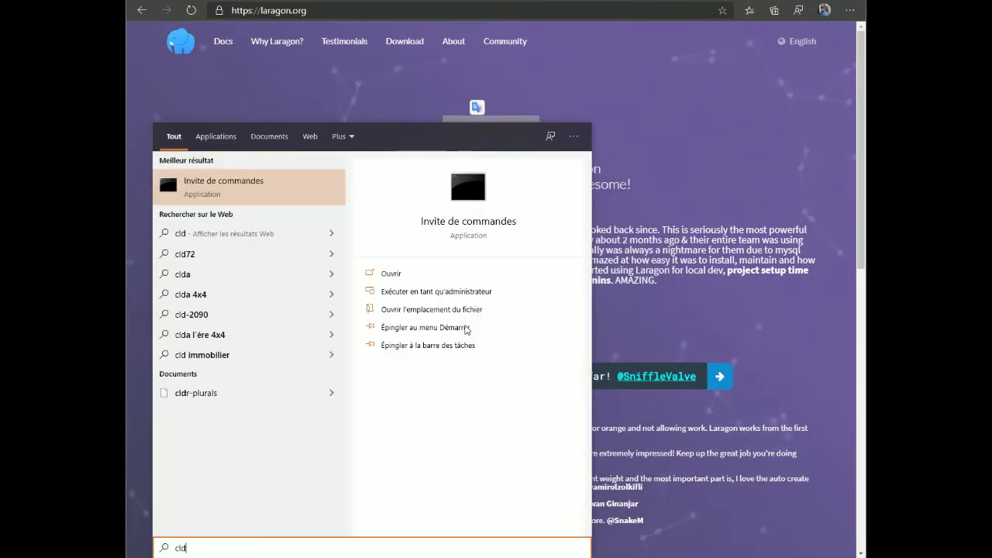
click(250, 186)
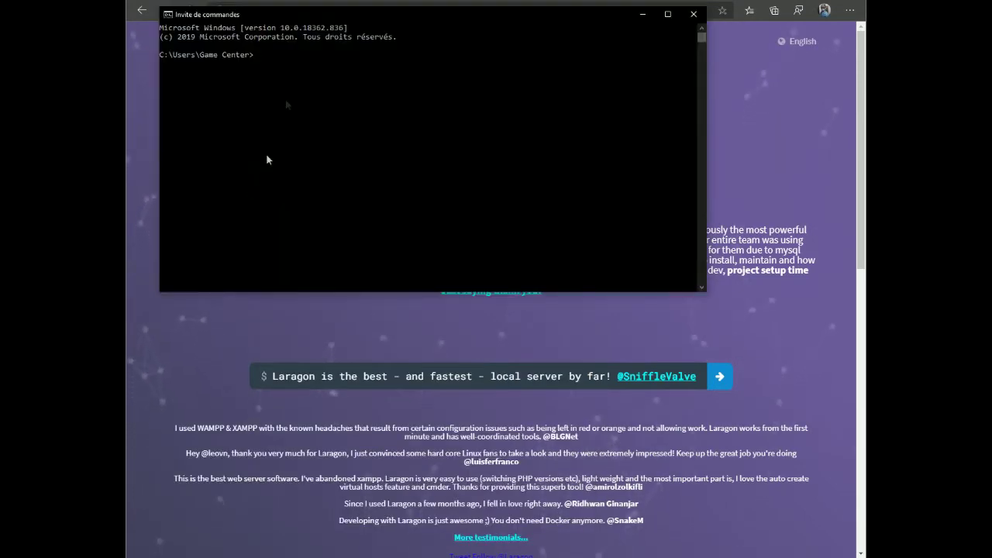
drag(353, 11, 415, 128)
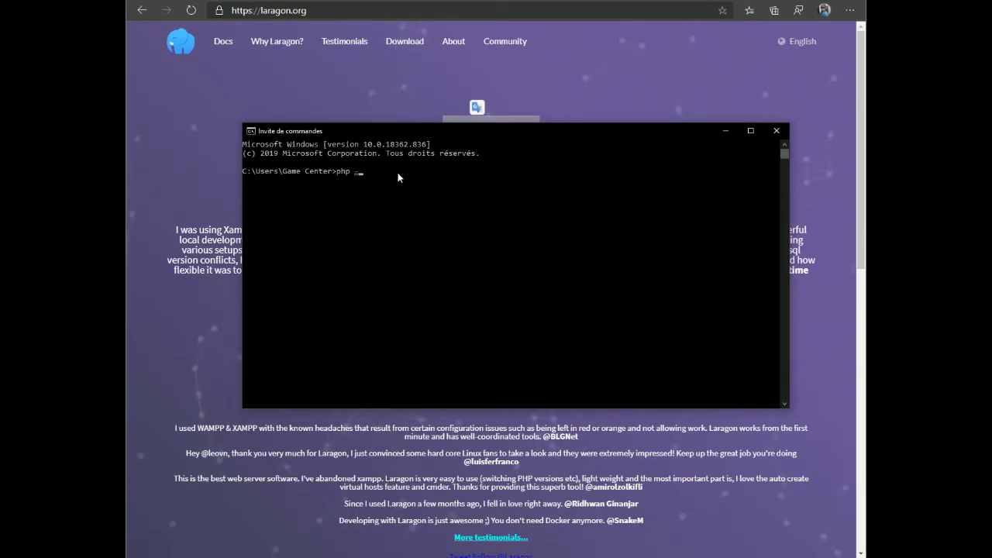
- Run php -v, which reports PHP 7.4.2, then return to the Laragon site
text(-v)
key(Return)
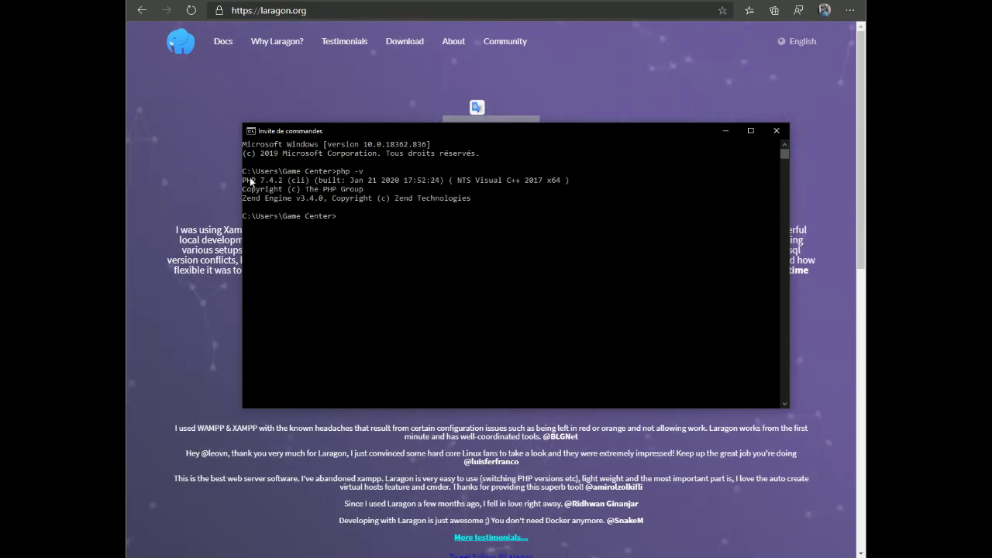
drag(244, 186, 282, 188)
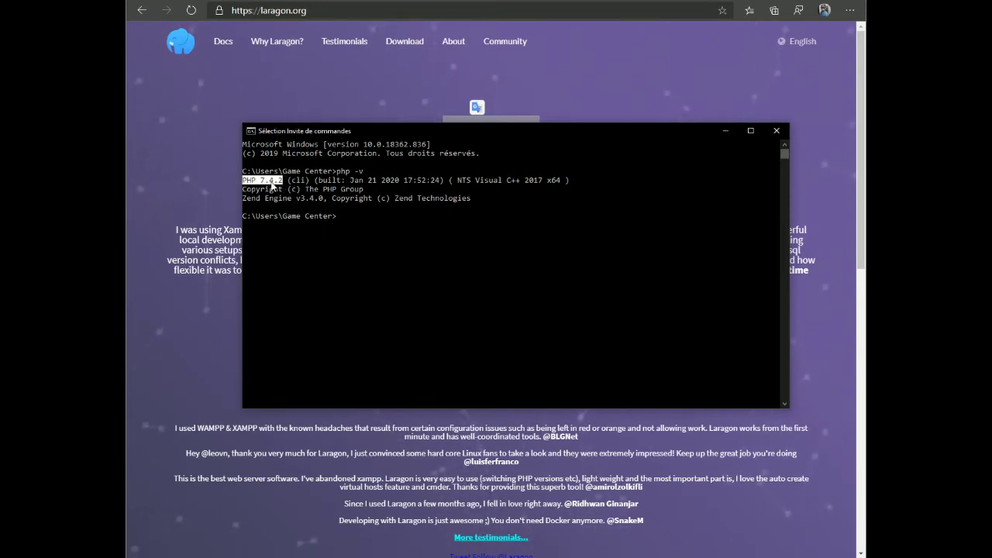
click(321, 91)
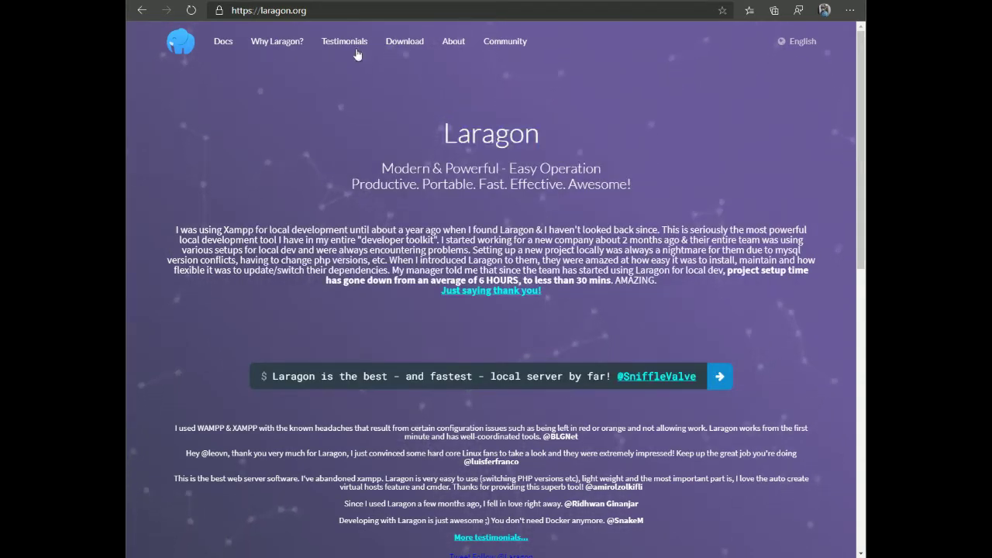
- Review Laragon's Download page editions, noting the Full edition bundles PHP 7.2
click(414, 45)
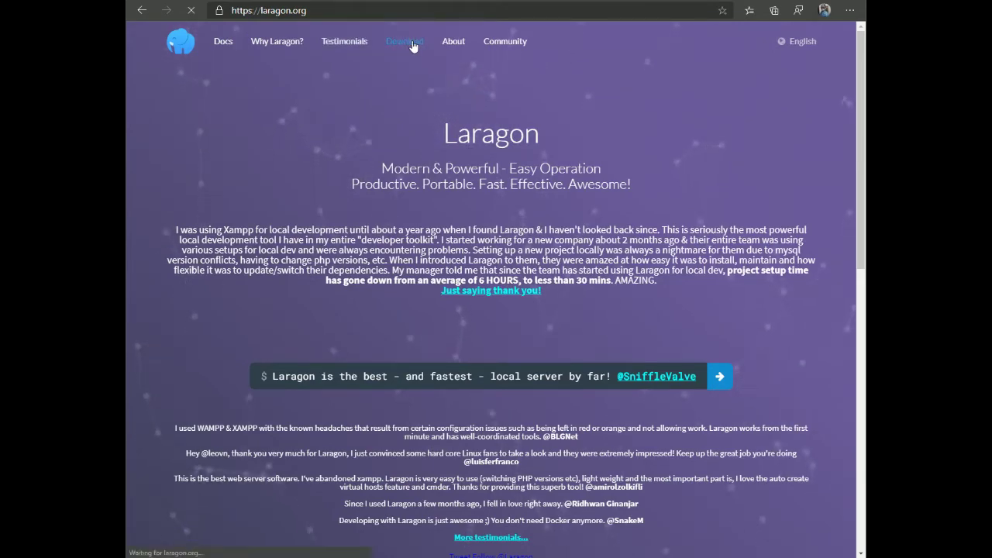
scroll(465, 233, down, 1)
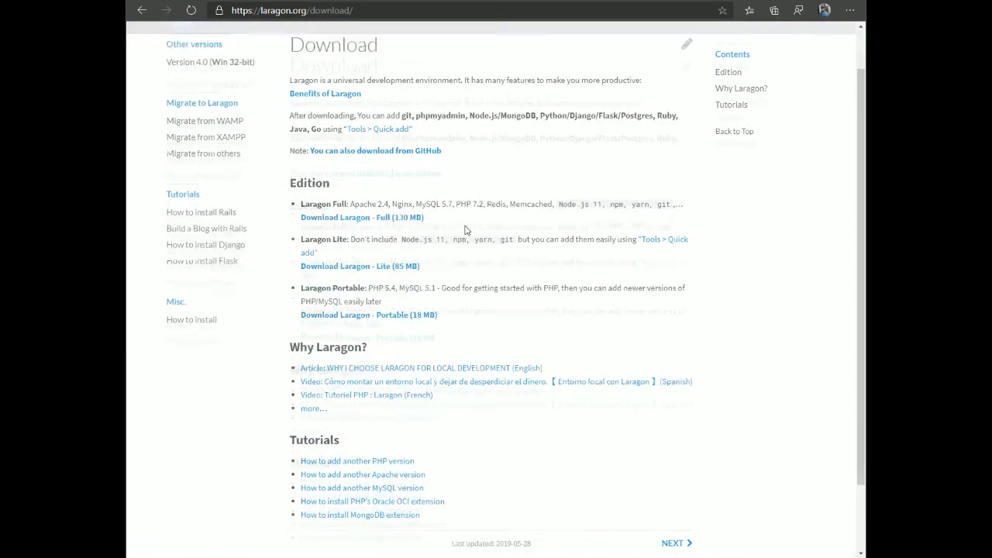
scroll(465, 230, up, 1)
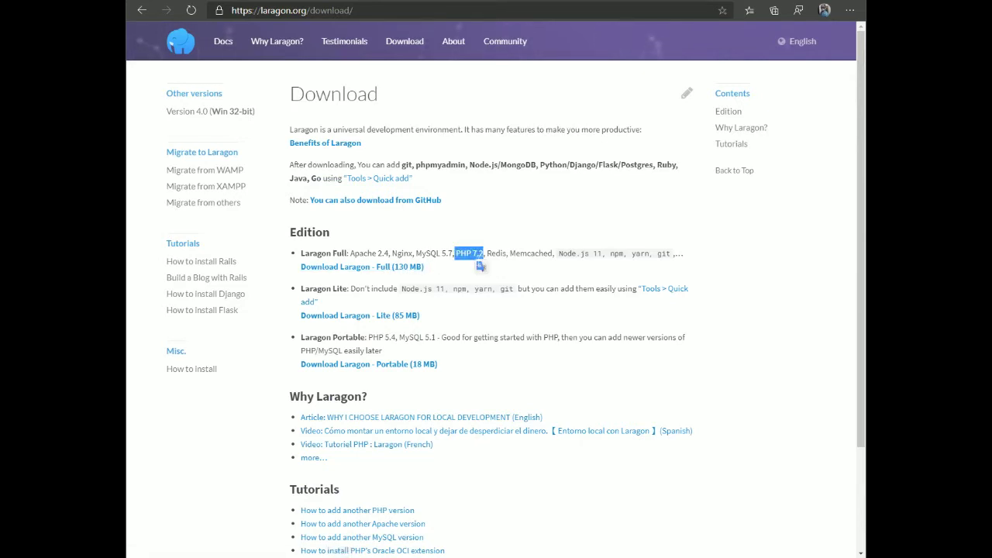
key(ctrl+t)
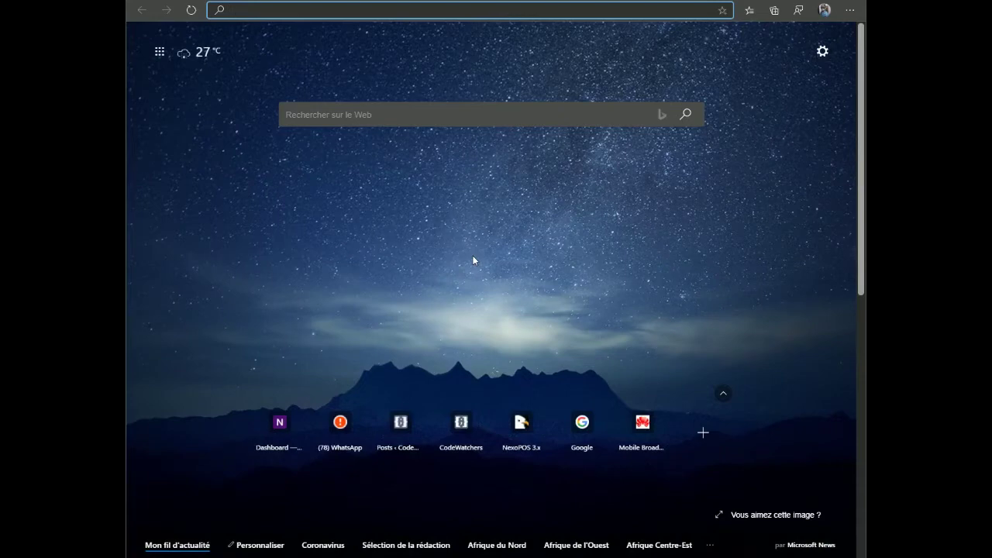
- Search Google for 'php 7.4' from a new tab
text(do)
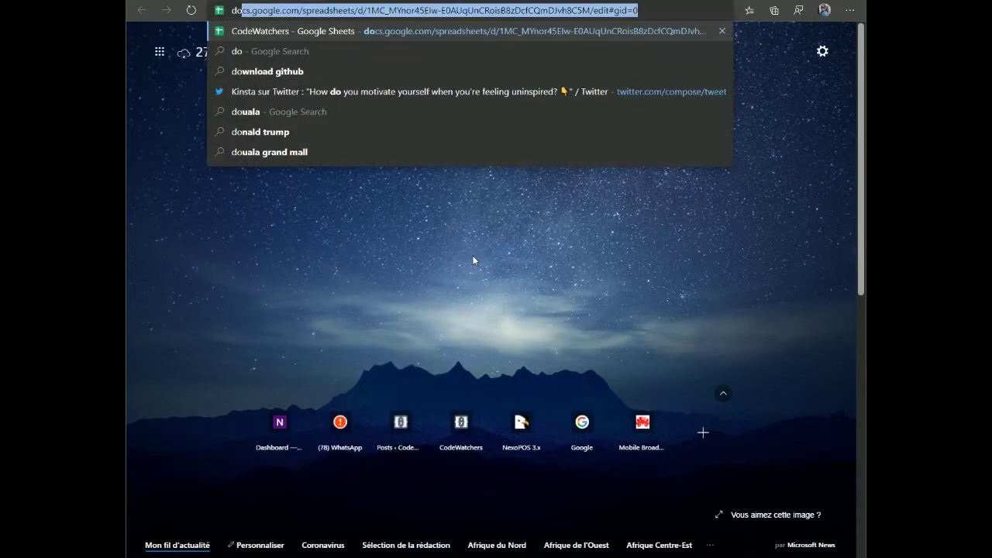
key(BackSpace)
key(BackSpace)
key(BackSpace)
text(php )
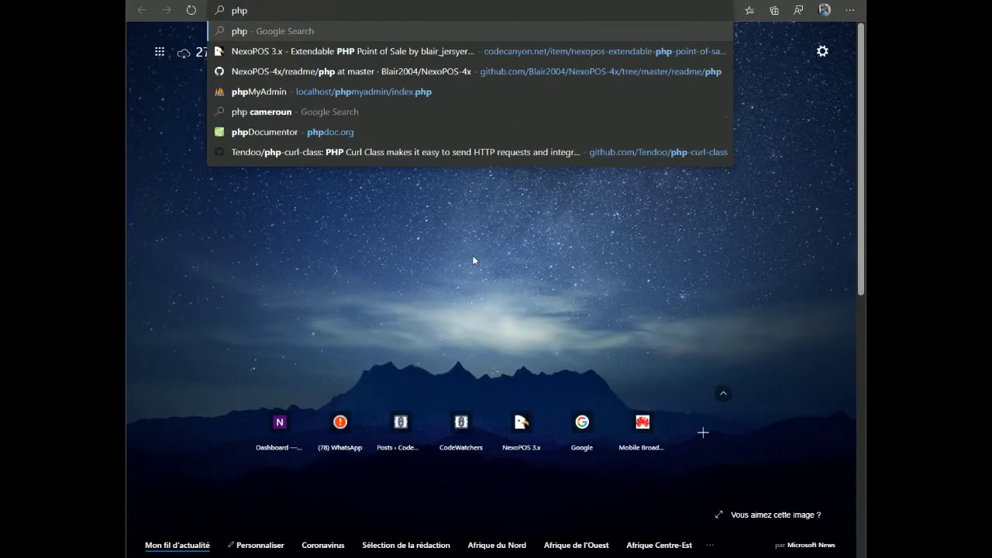
text(7.4)
key(Return)
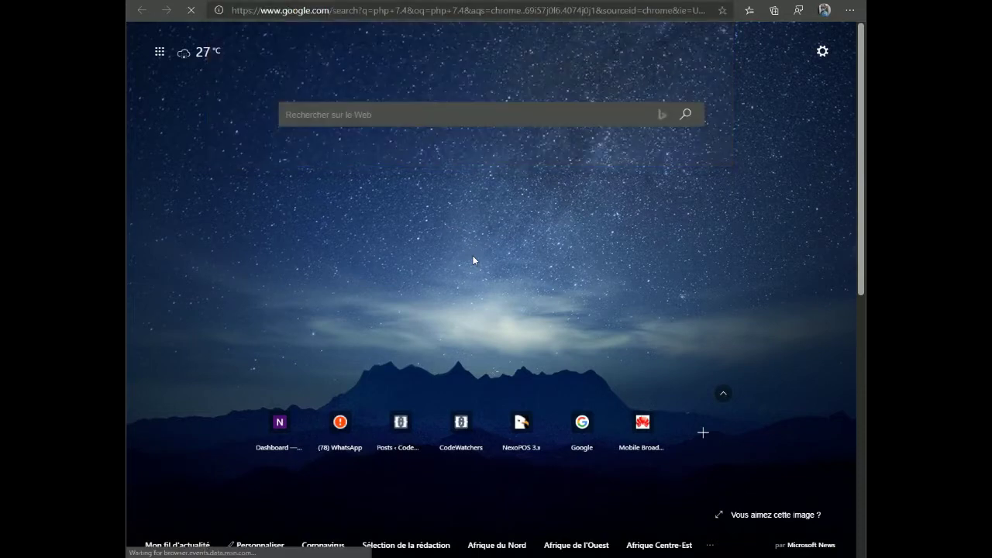
- Refine the search to 'php 7.4 windows' and open the PHP For Windows releases result
click(317, 48)
text(windows)
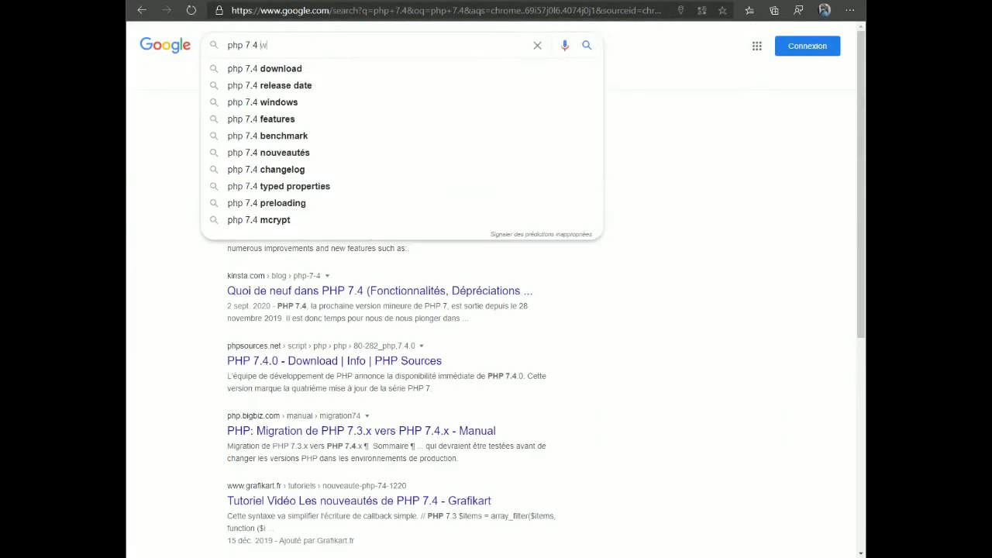
key(Return)
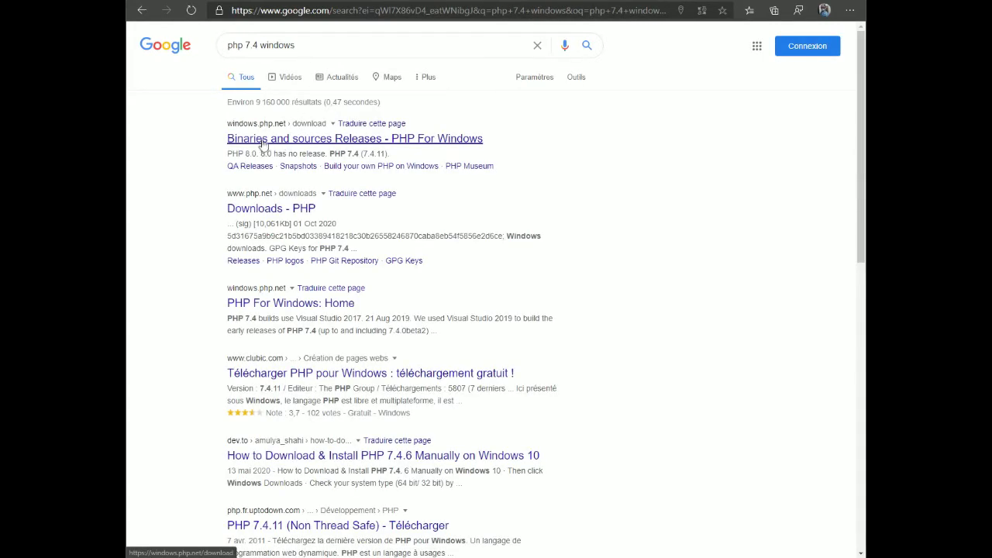
click(262, 141)
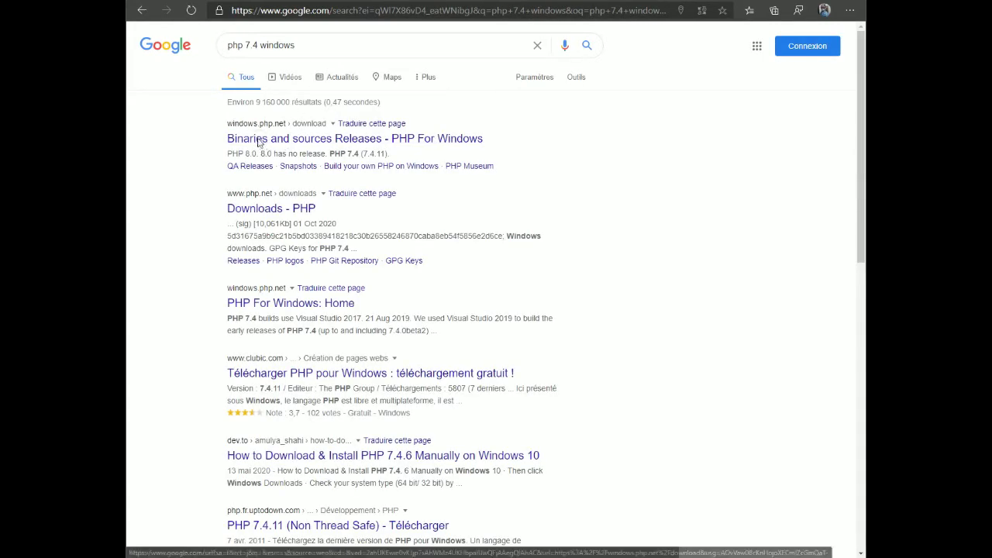
- Find the PHP 7.4.11 VC15 x64 Non Thread Safe Zip build (24.83MB)
scroll(423, 277, down, 2)
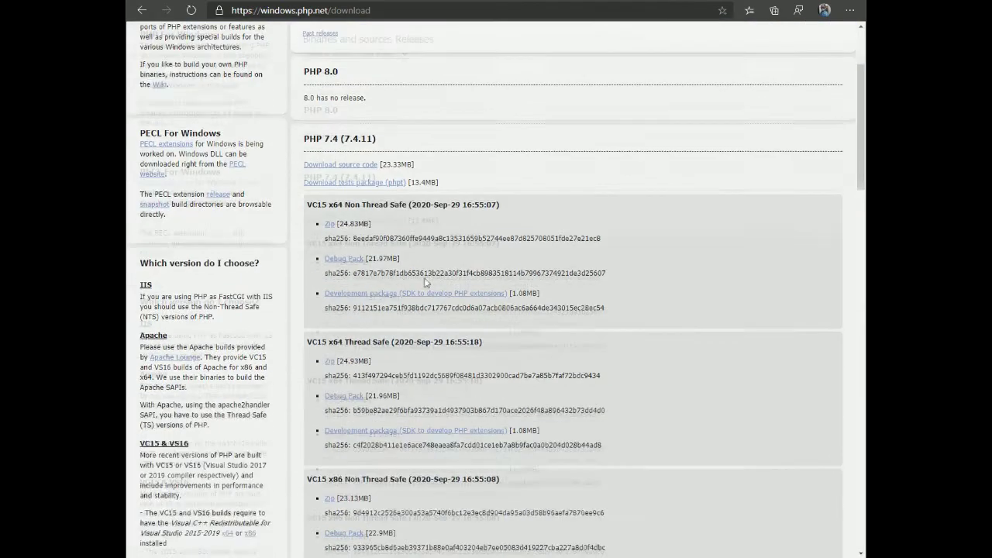
click(331, 208)
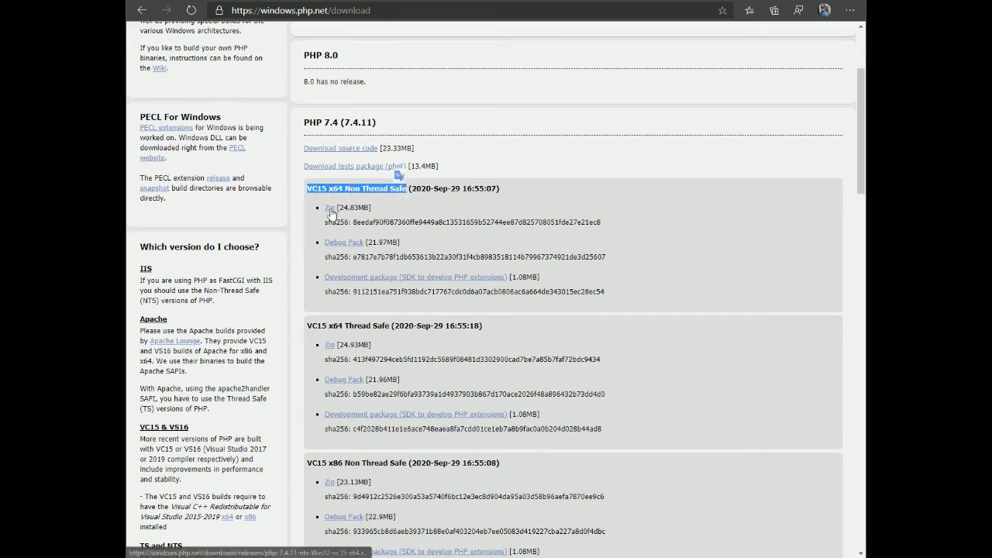
click(403, 212)
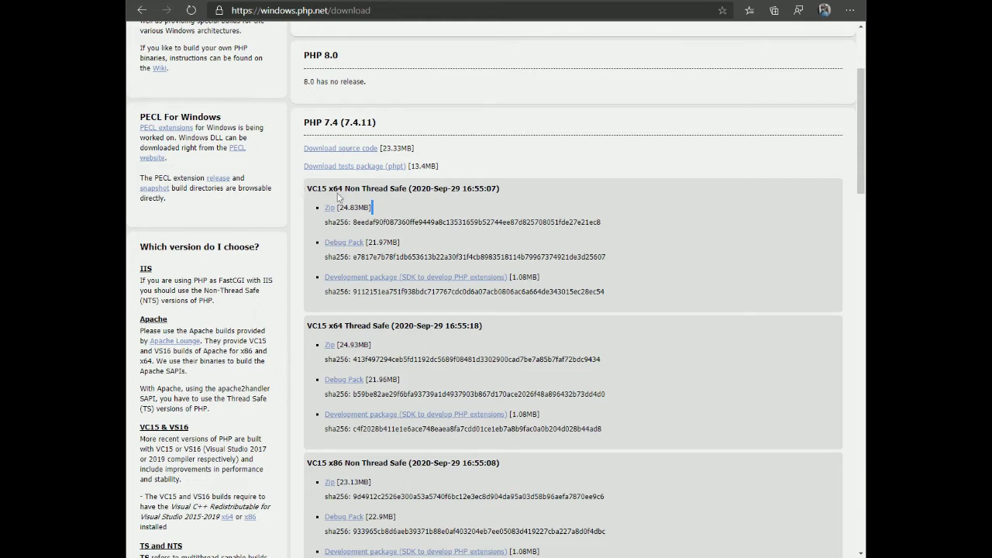
click(621, 15)
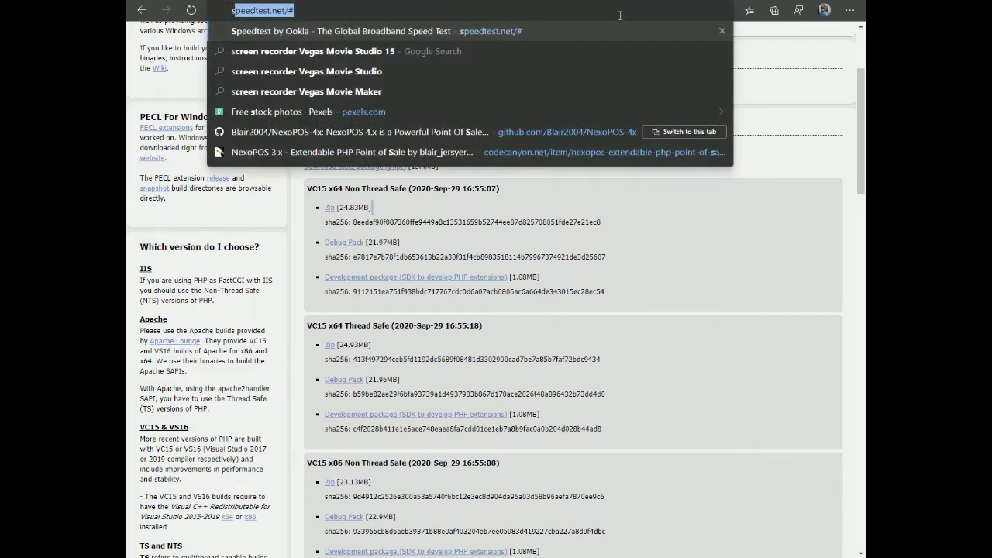
- Search Google for 'how to change php version laragon'
text(how to change php version laragon)
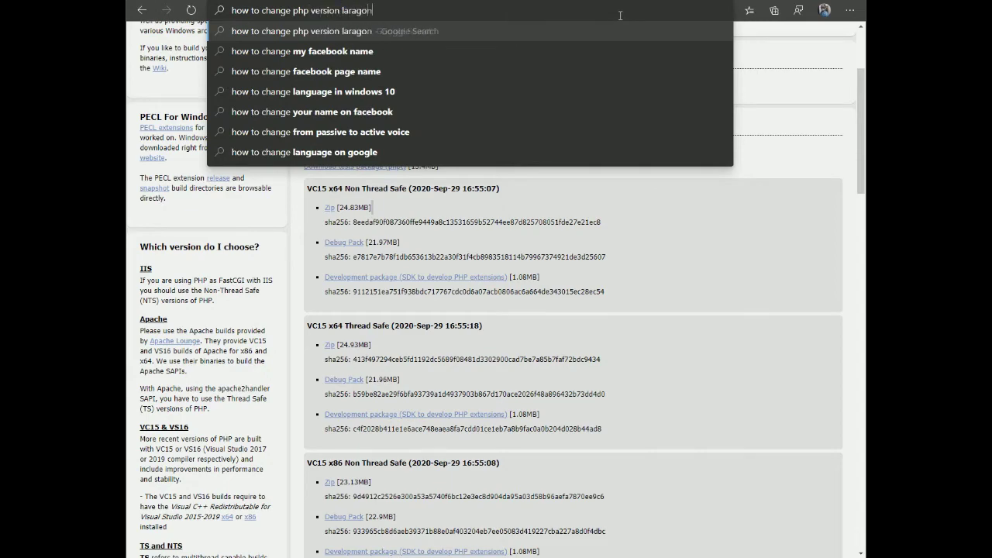
key(Return)
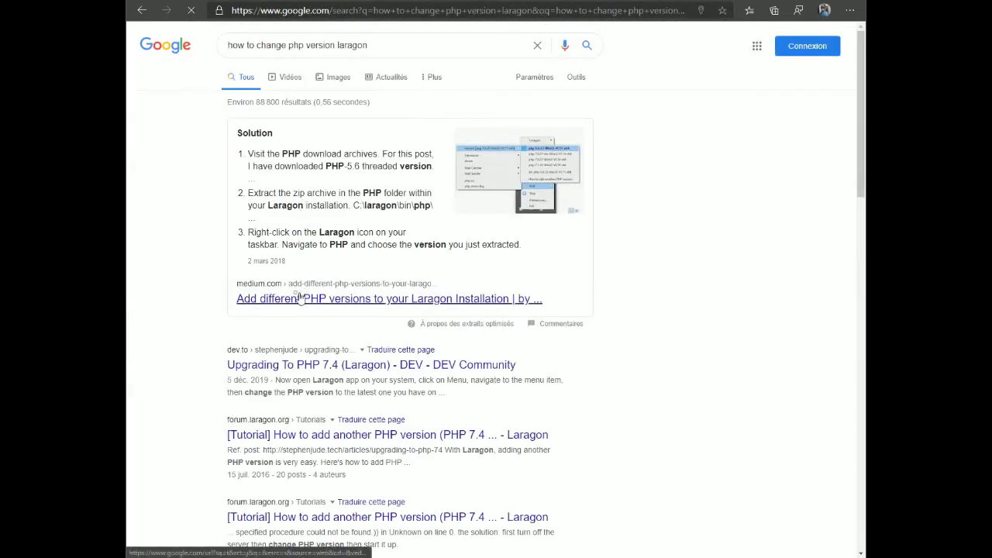
- Open the Medium guide on adding PHP versions to Laragon and scroll to its Challenge section
click(300, 298)
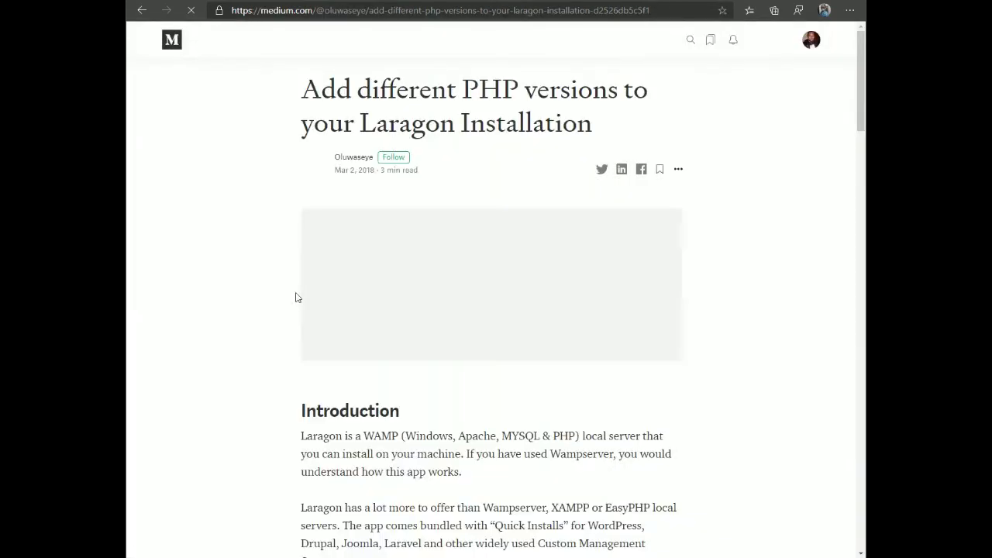
scroll(383, 274, down, 5)
scroll(383, 275, down, 2)
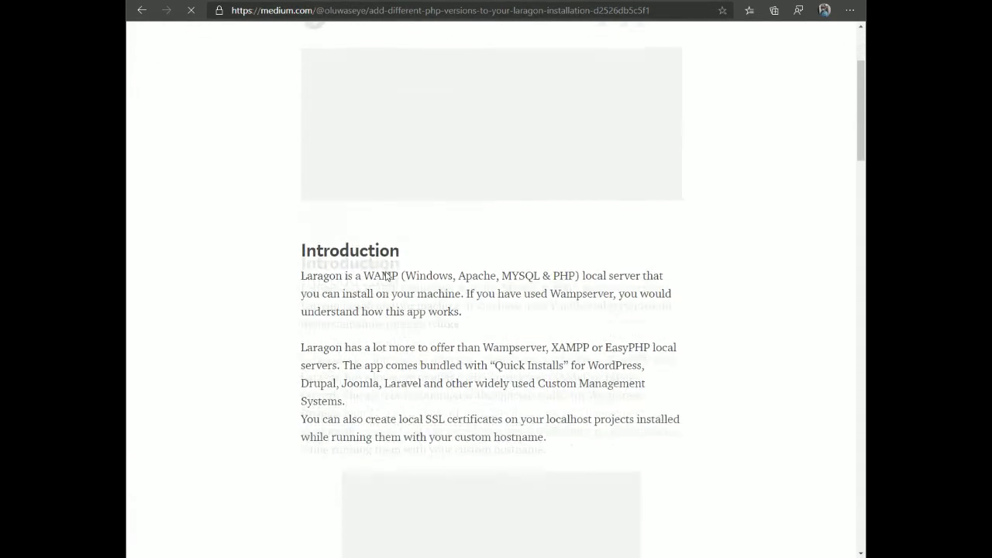
scroll(387, 274, down, 5)
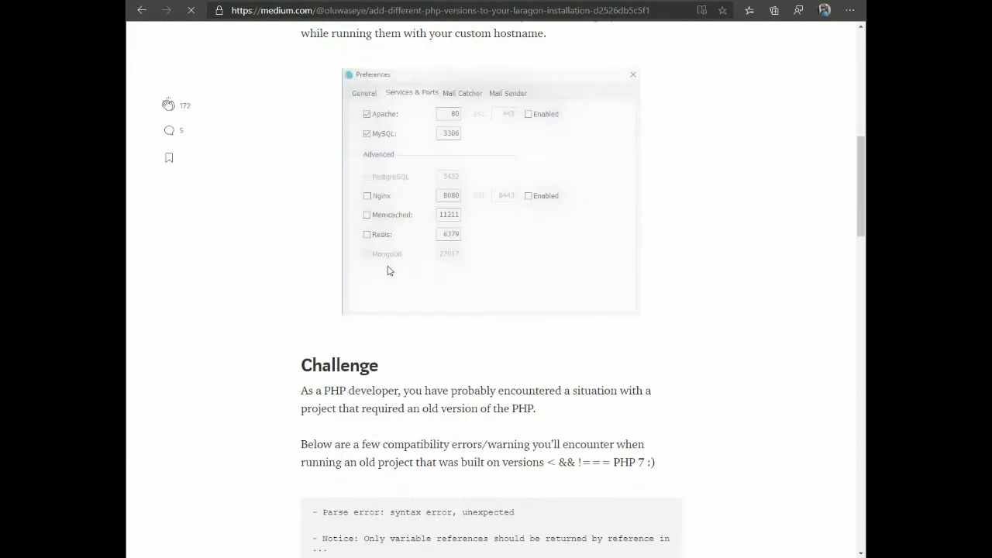
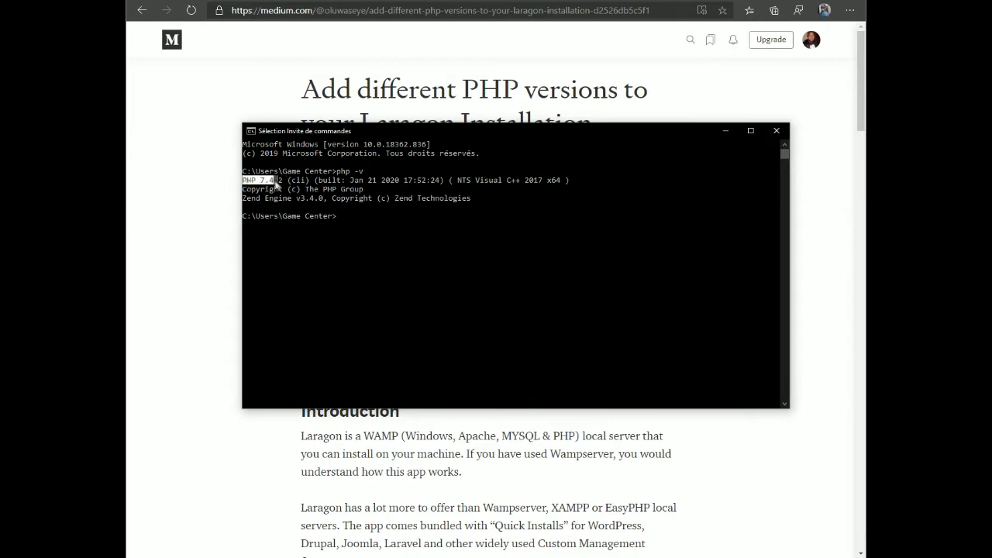
- Bring Edge in front of the console and show the getcomposer.org tab listing version 1.10.13
click(302, 88)
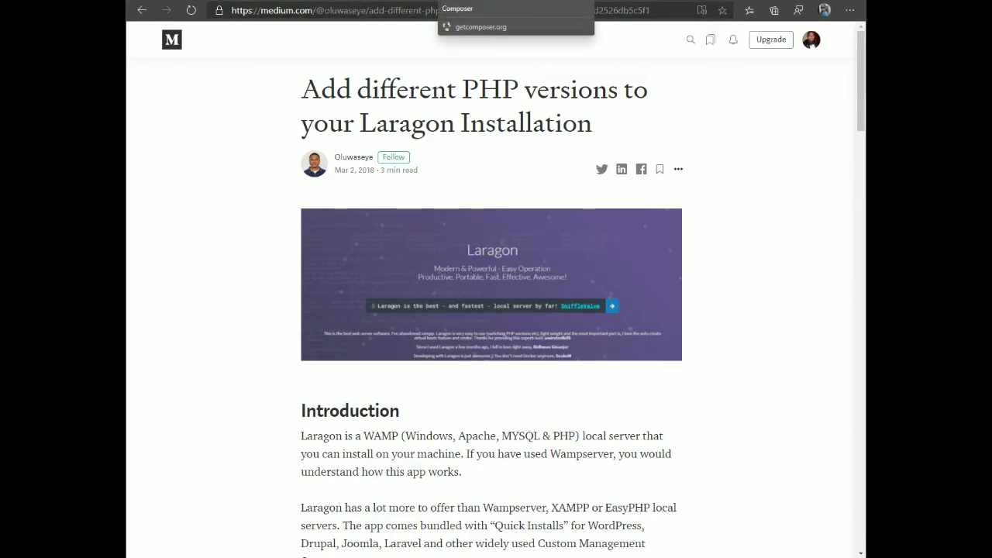
click(459, 6)
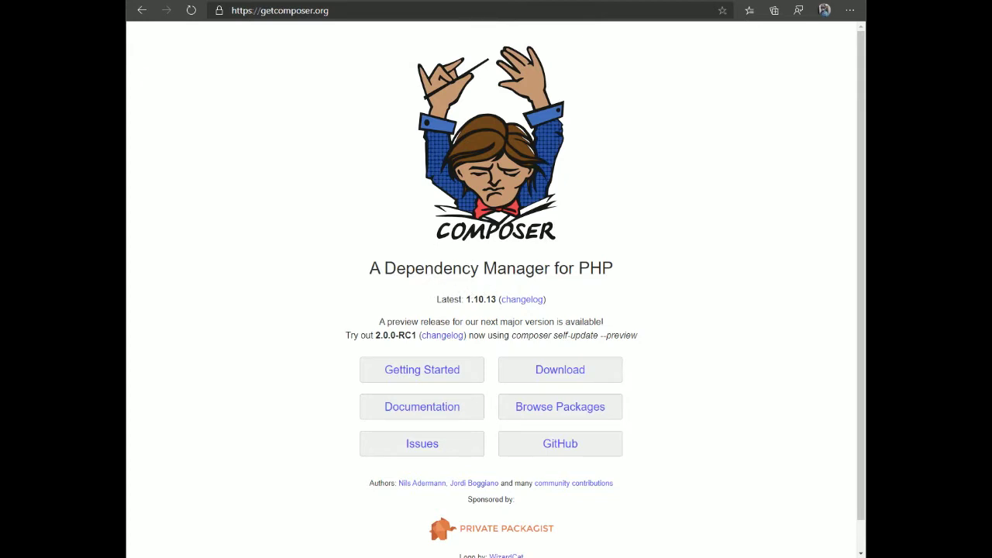
- Open Composer's Getting Started page and go to its Installation - Windows and Linux instructions
drag(385, 269, 593, 280)
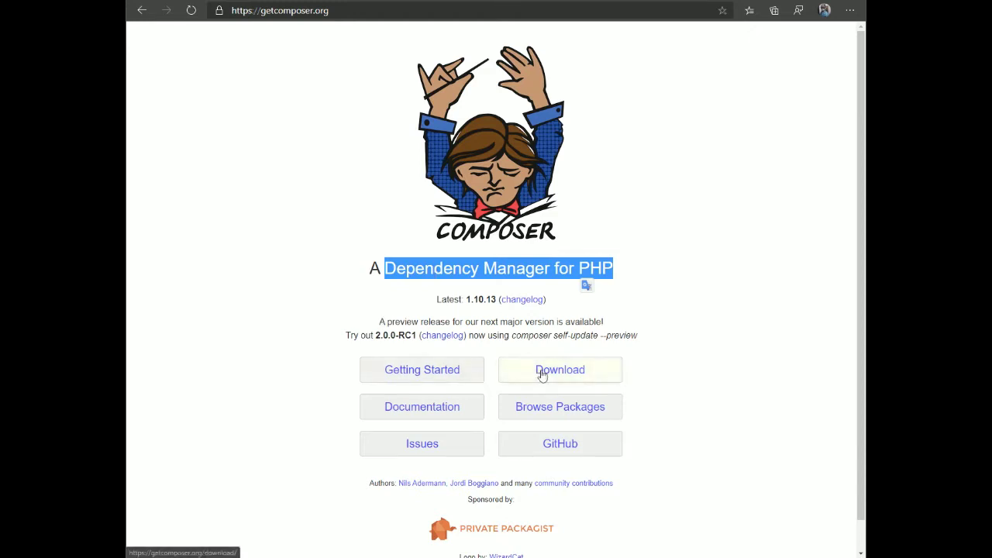
click(455, 379)
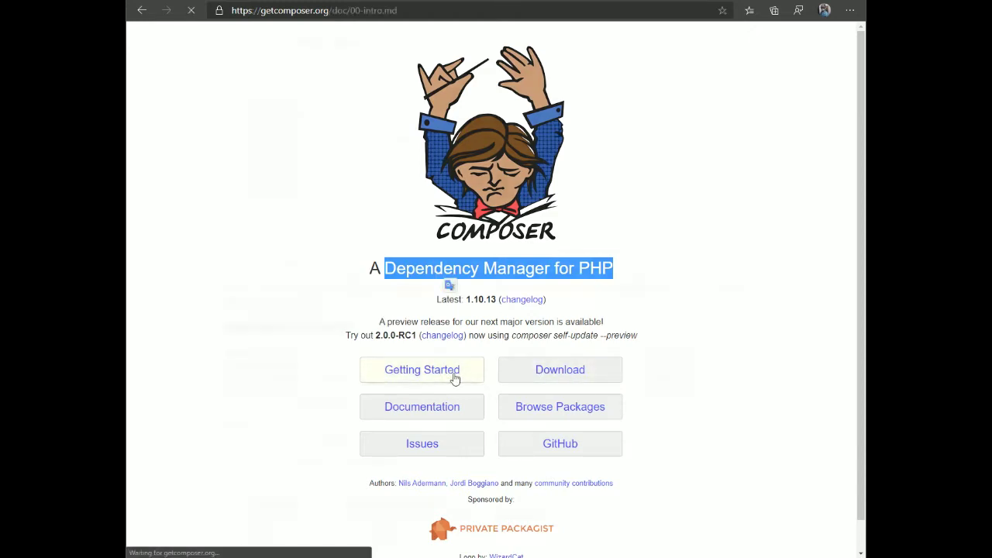
scroll(456, 379, down, 5)
scroll(278, 238, up, 5)
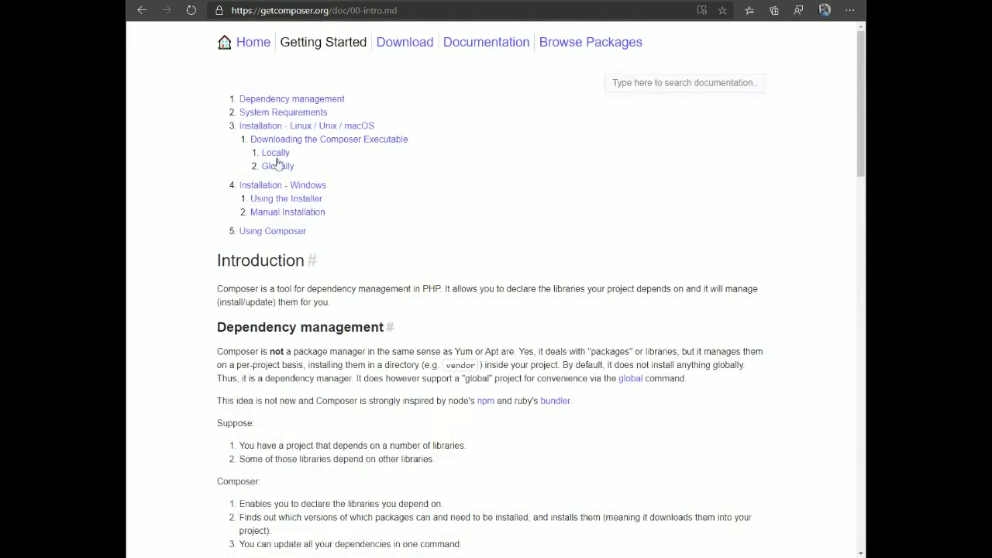
click(277, 187)
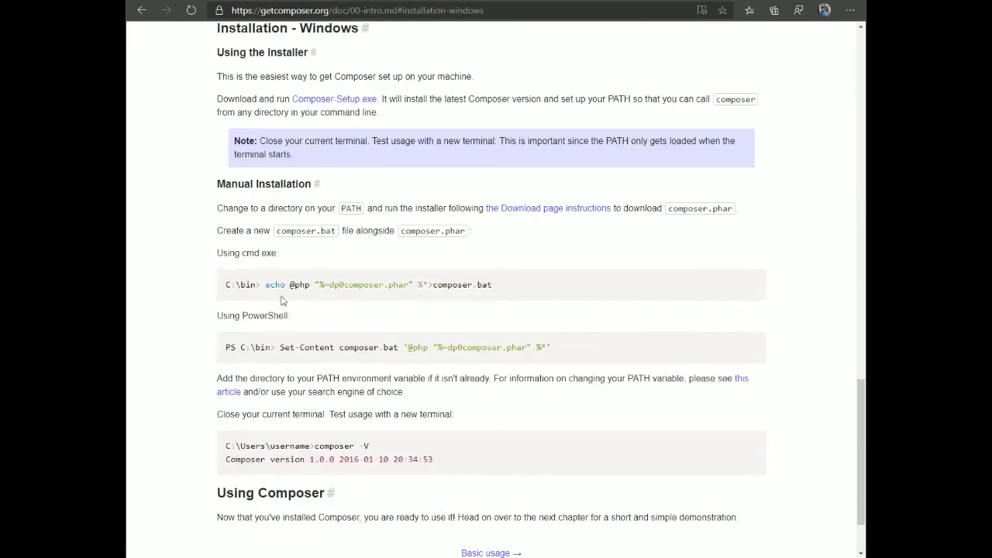
scroll(283, 328, down, 2)
scroll(286, 329, up, 10)
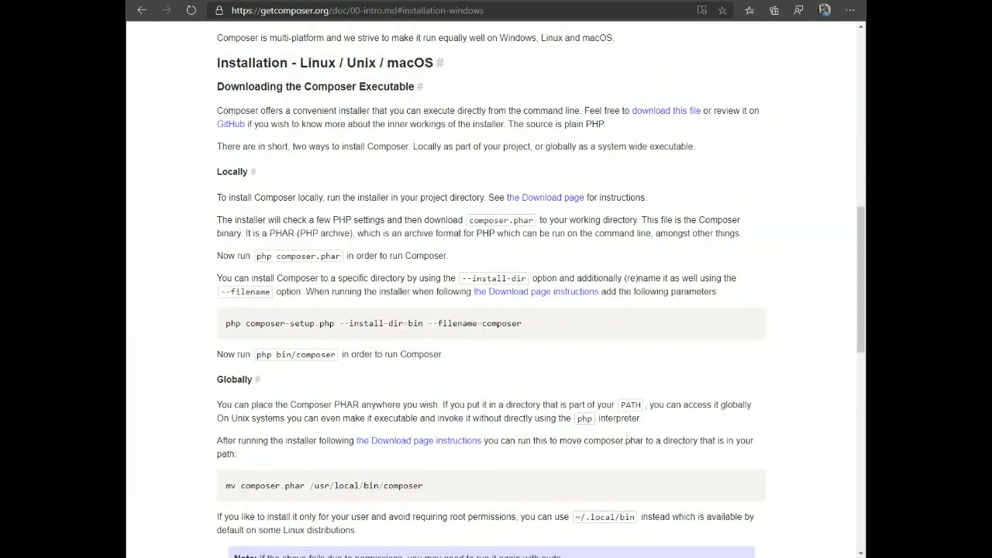
mouse_move(715, 557)
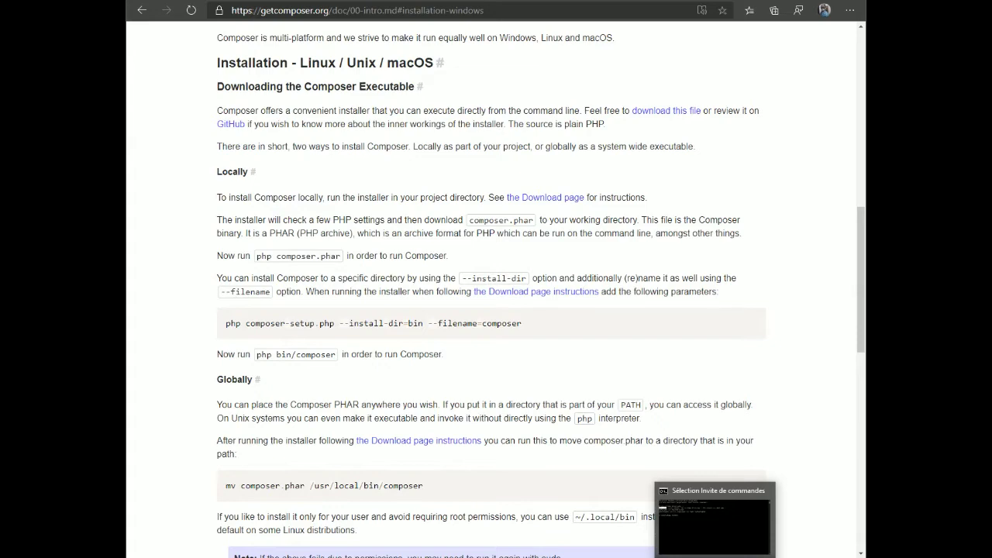
- Run composer -v in the restored console to confirm Composer 1.6.5, then show nodejs.org
click(691, 524)
drag(345, 133, 341, 172)
key(Escape)
text(composer -)
key(BackSpace)
key(BackSpace)
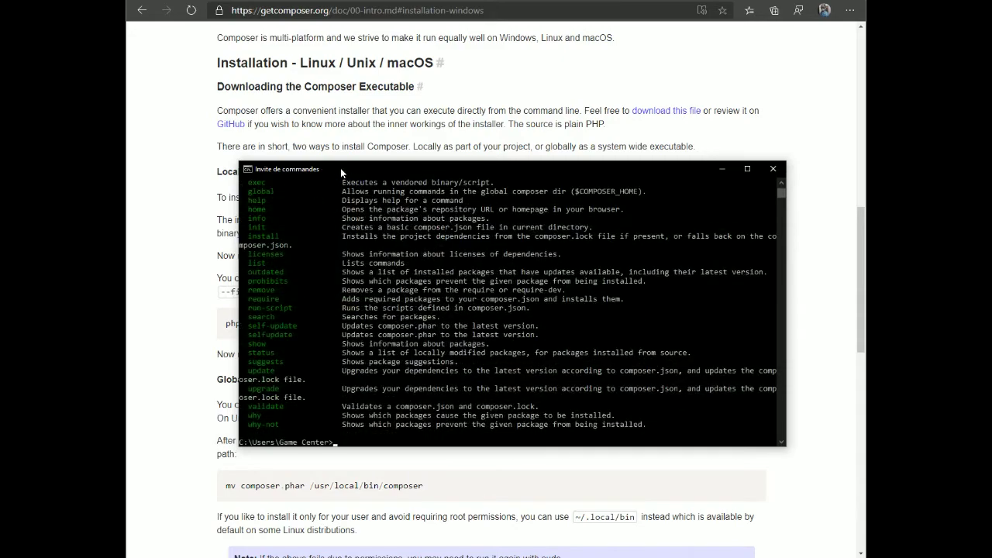
scroll(346, 290, up, 8)
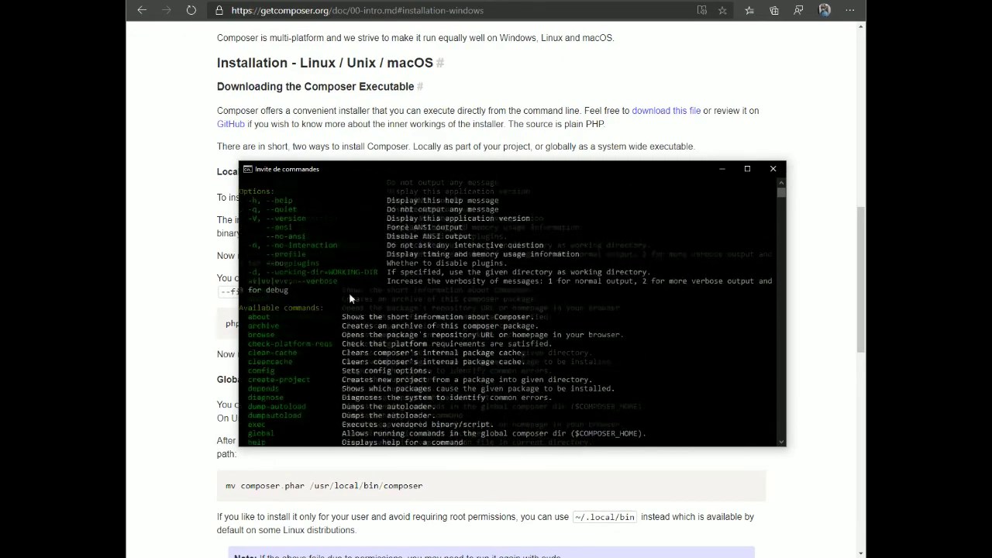
scroll(349, 298, up, 4)
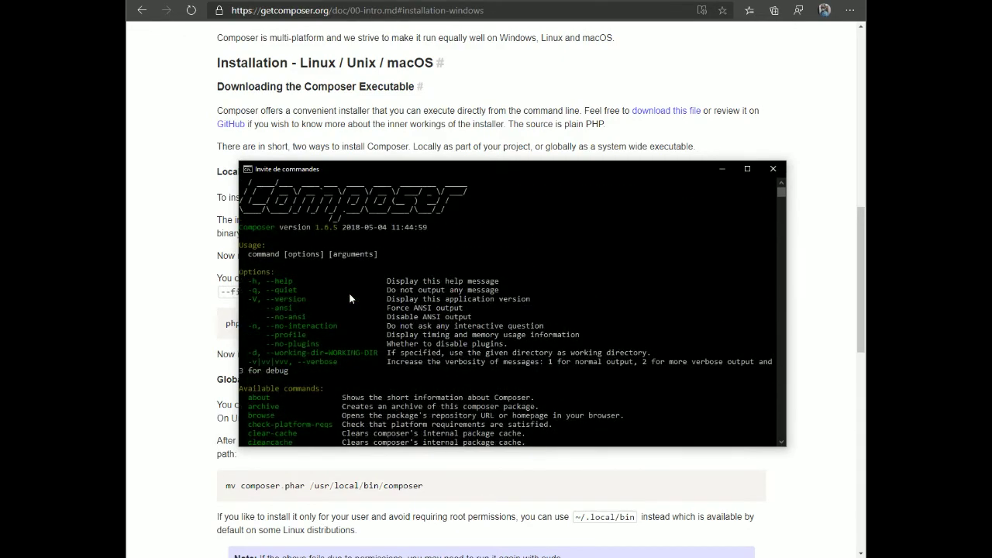
text(composer -v)
key(Return)
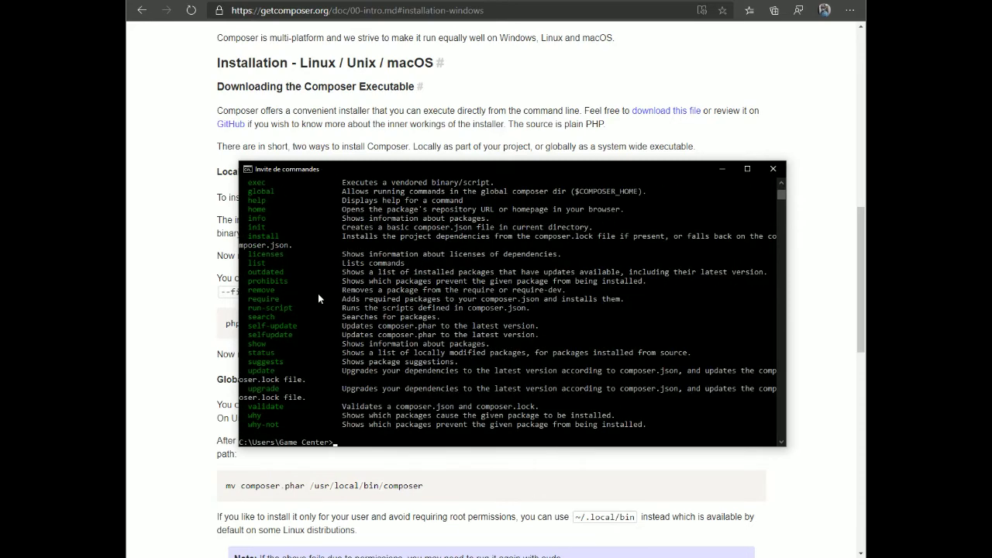
scroll(351, 303, up, 2)
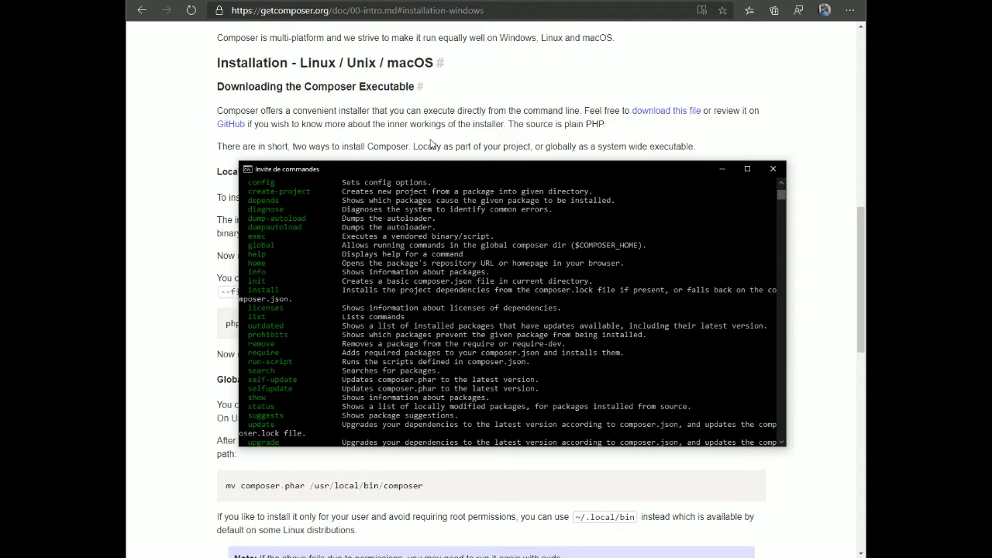
click(402, 3)
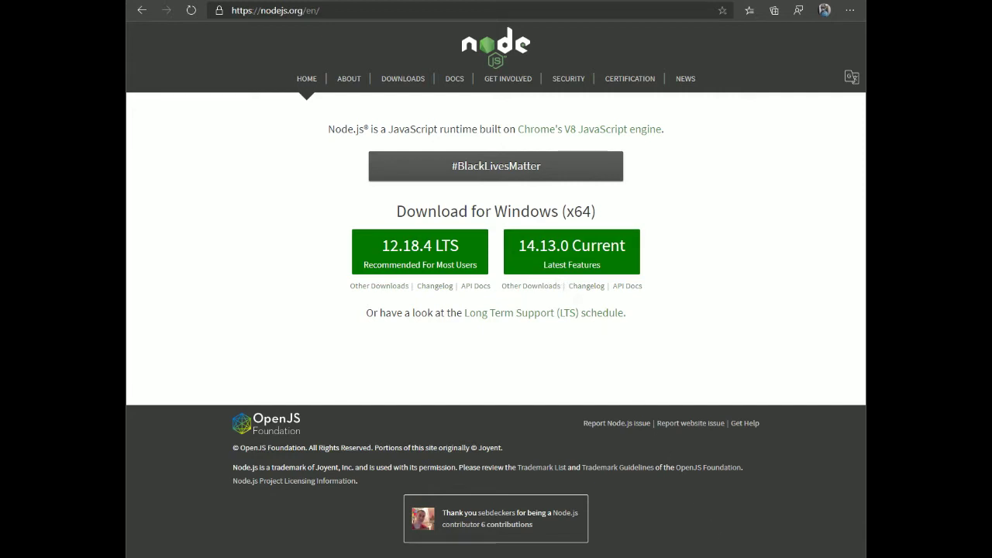
- Clear the console with cls, run node -v showing v14.13.0, then minimize it
key(alt+Tab)
text(cls)
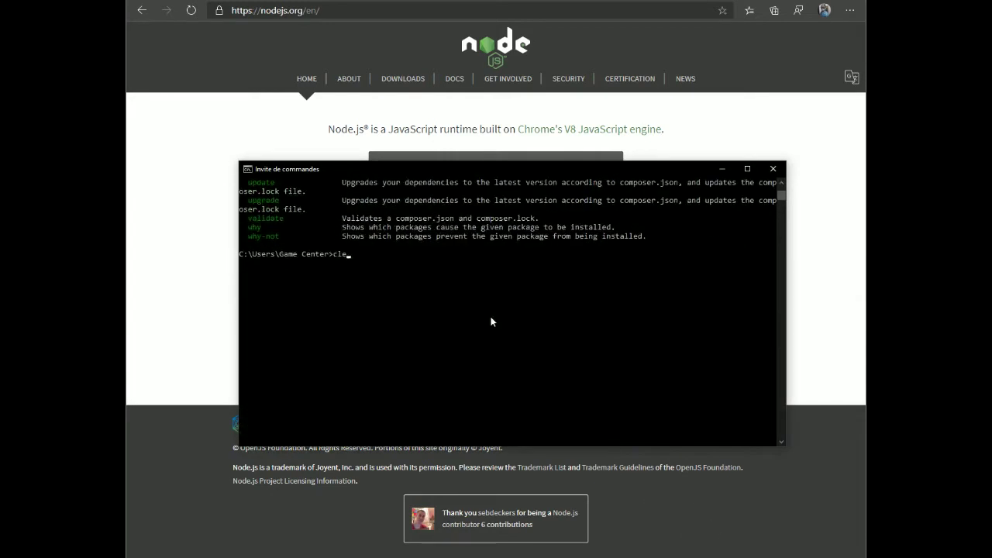
key(Return)
text(node -v)
key(Return)
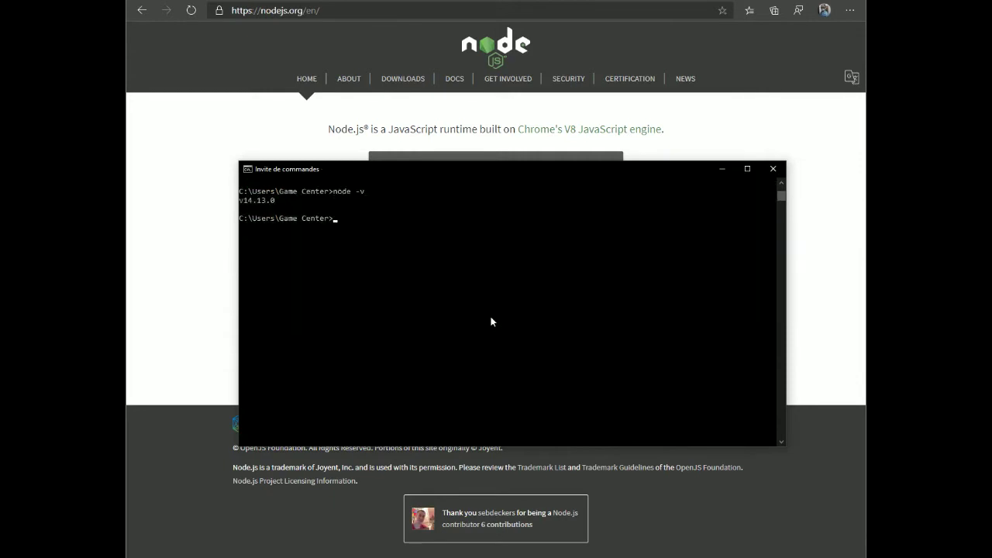
drag(448, 169, 348, 193)
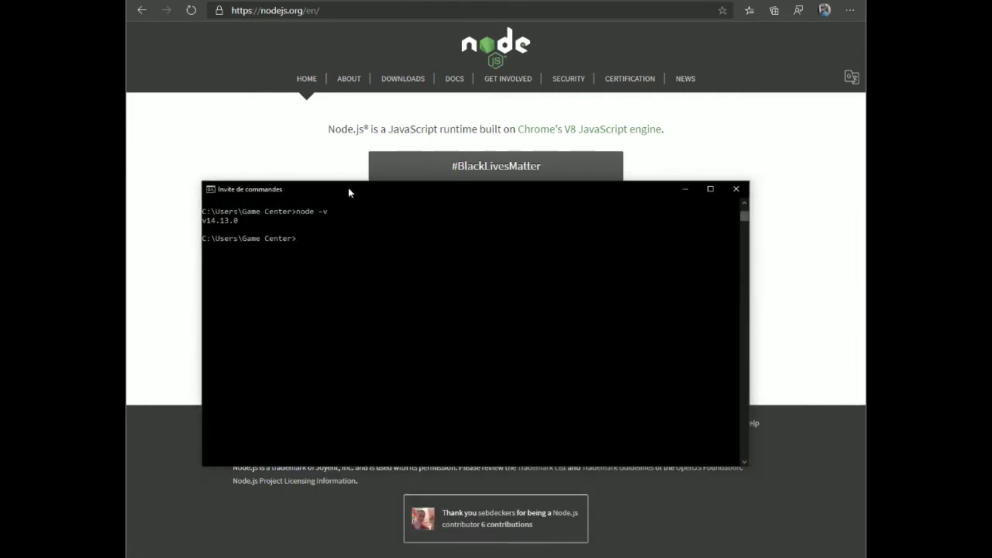
click(684, 188)
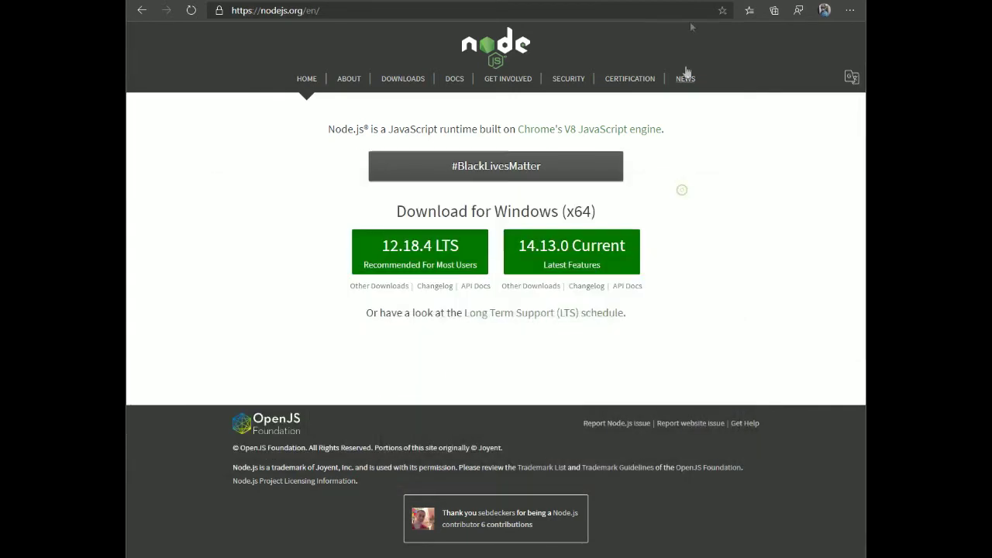
- Search the web for npm in a new tab and open the official npm homepage
key(ctrl+t)
text(node)
key(BackSpace)
key(BackSpace)
key(BackSpace)
key(BackSpace)
text(npm)
key(Return)
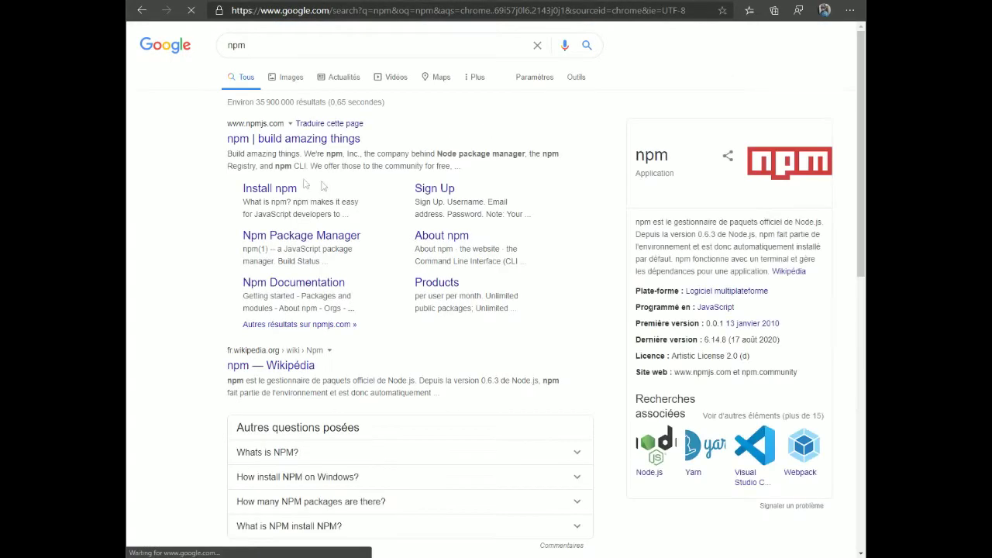
click(273, 139)
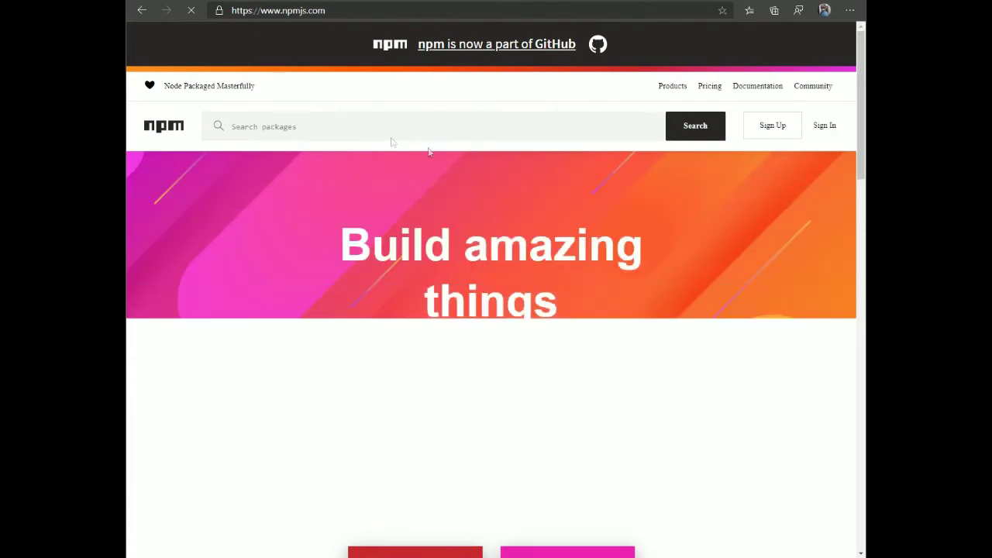
scroll(445, 188, down, 5)
scroll(442, 186, up, 5)
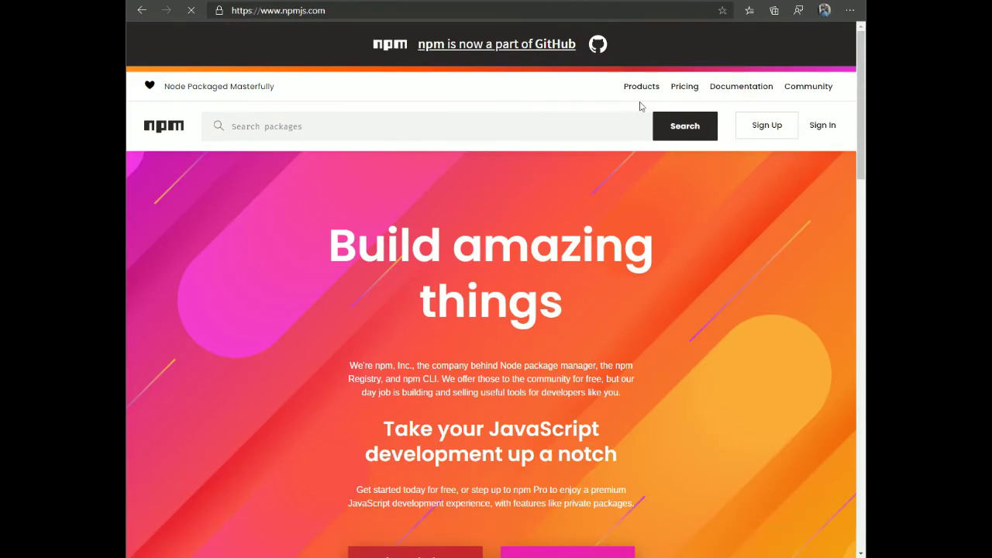
scroll(487, 213, down, 10)
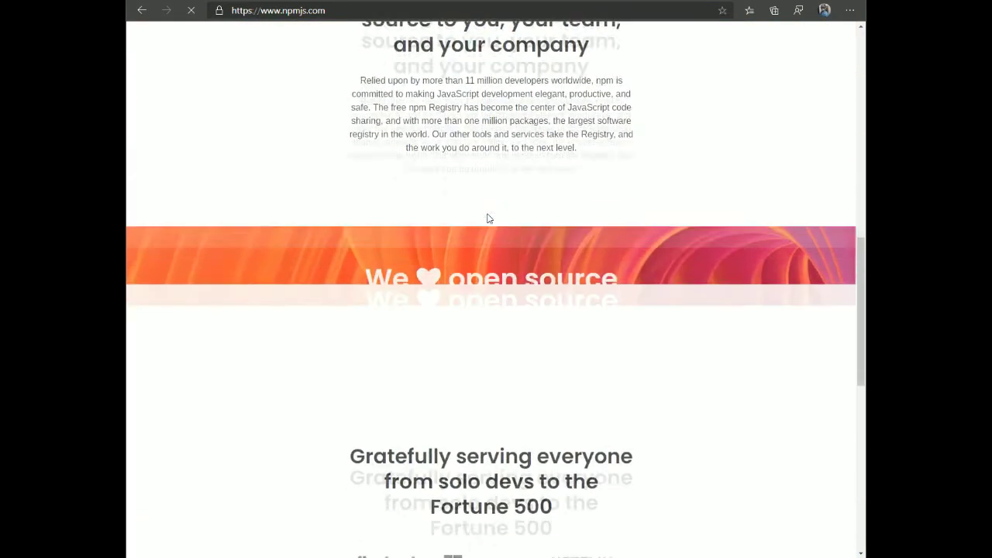
scroll(488, 215, up, 6)
key(Home)
- Search 'install npm', open npmjs.com/get-npm, and scroll to its node and npm check section
key(ctrl+l)
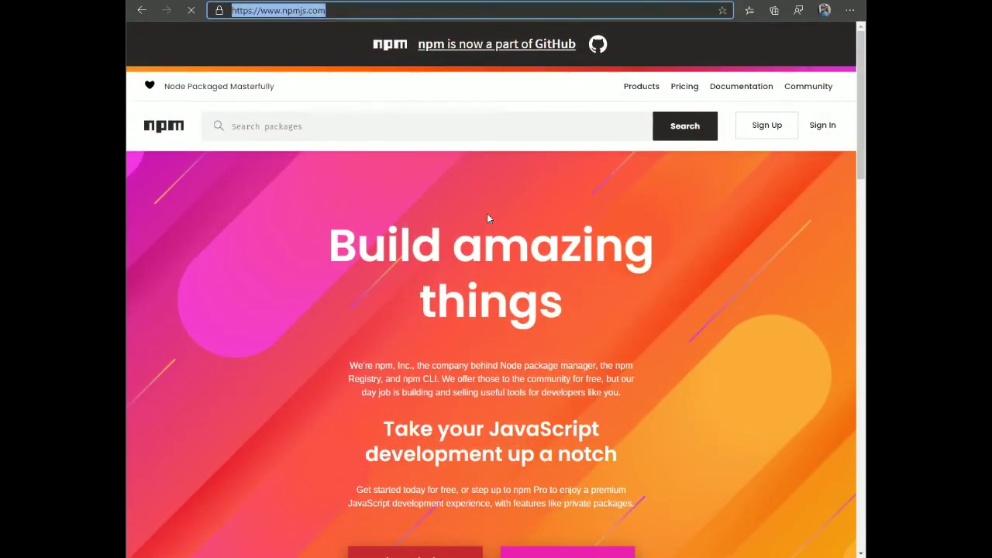
text(i)
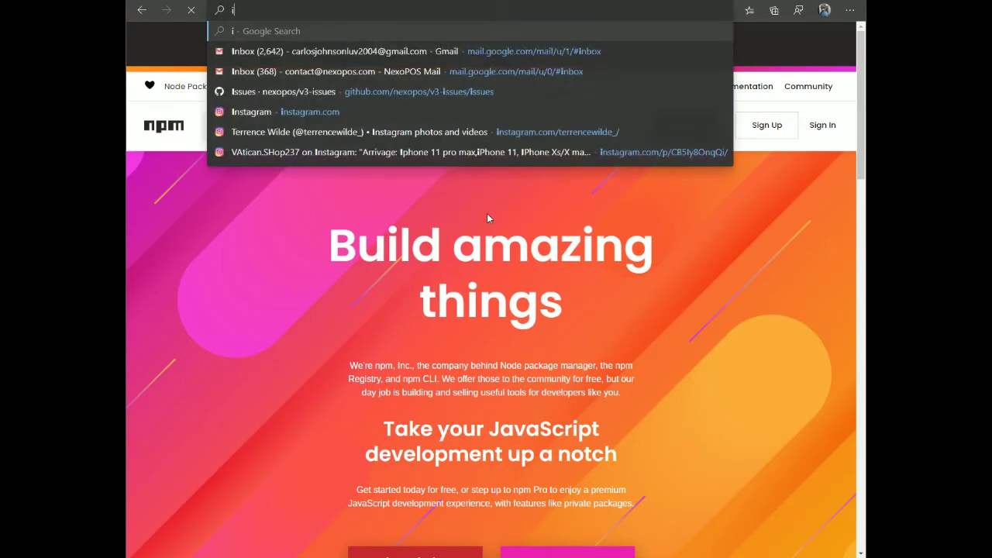
text(nstall npm)
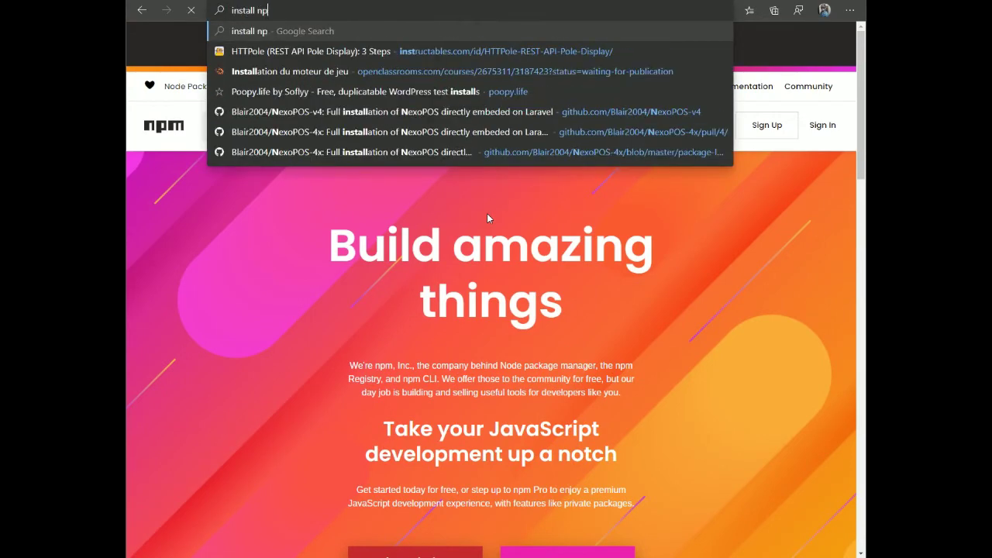
key(Return)
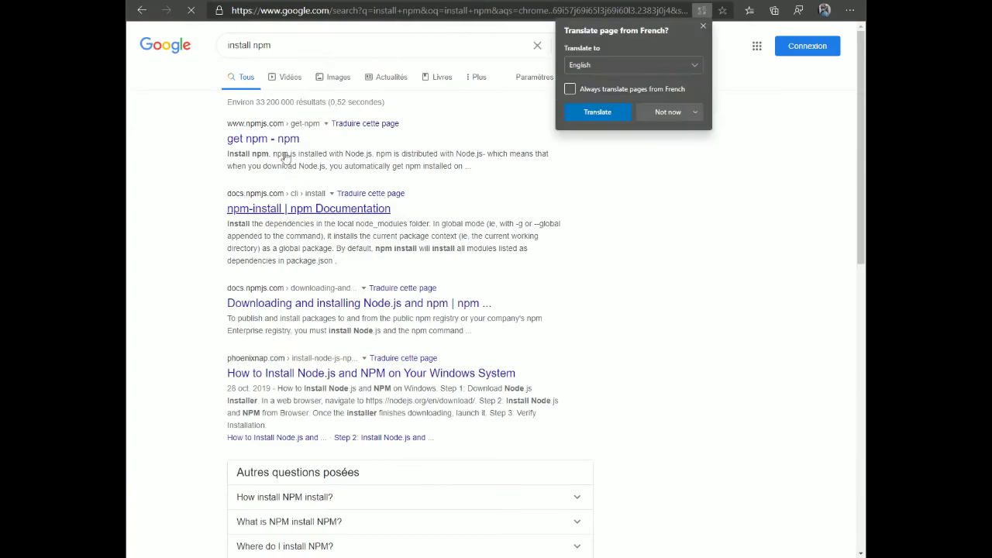
click(275, 141)
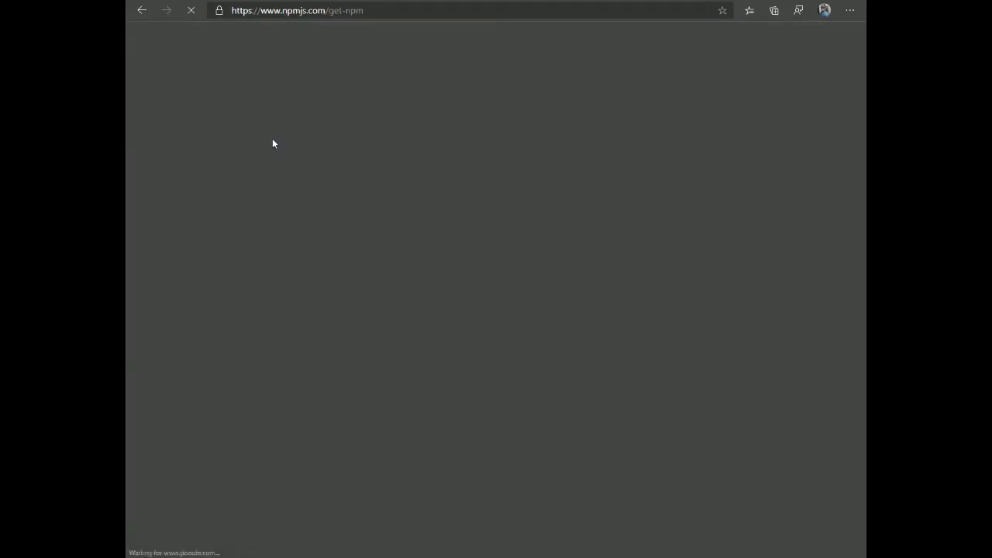
scroll(339, 238, down, 7)
scroll(341, 237, down, 5)
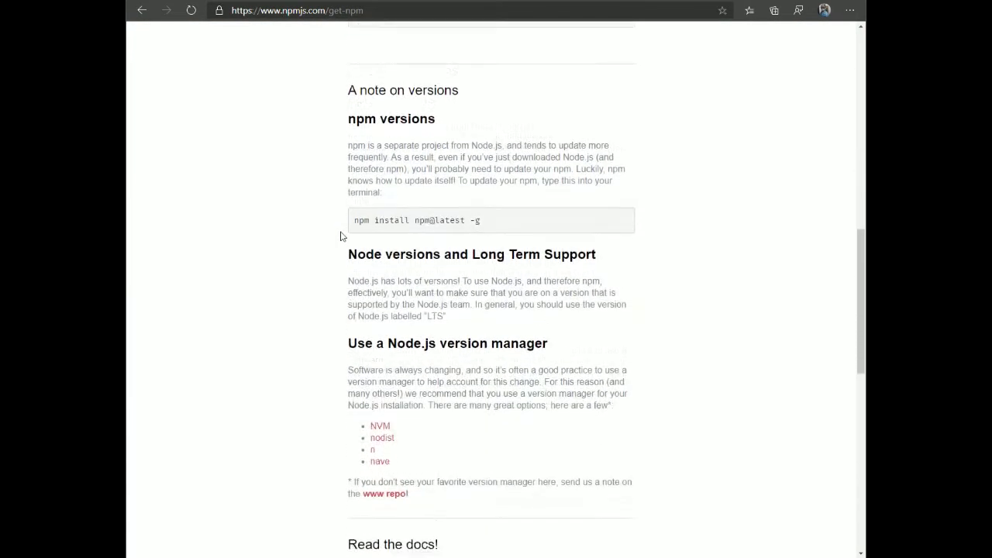
scroll(341, 236, up, 15)
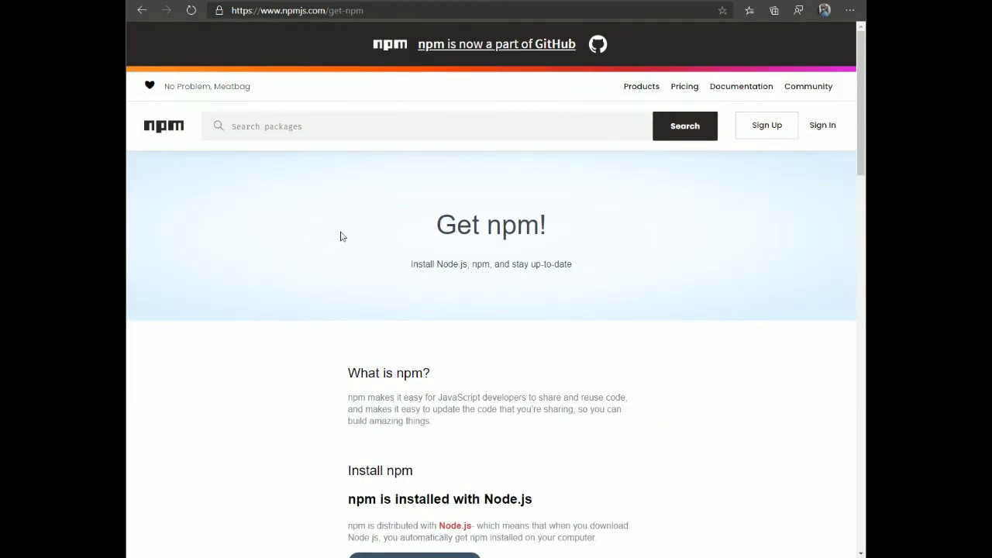
scroll(359, 252, down, 6)
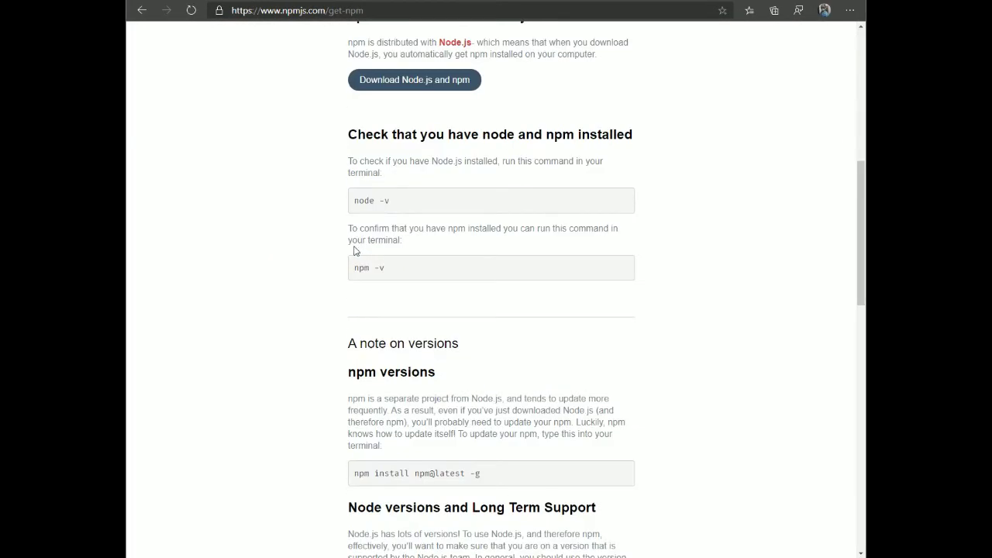
key(alt+Tab)
- Run npm -v in the console, reporting 6.14.8, then minimize the console
click(354, 246)
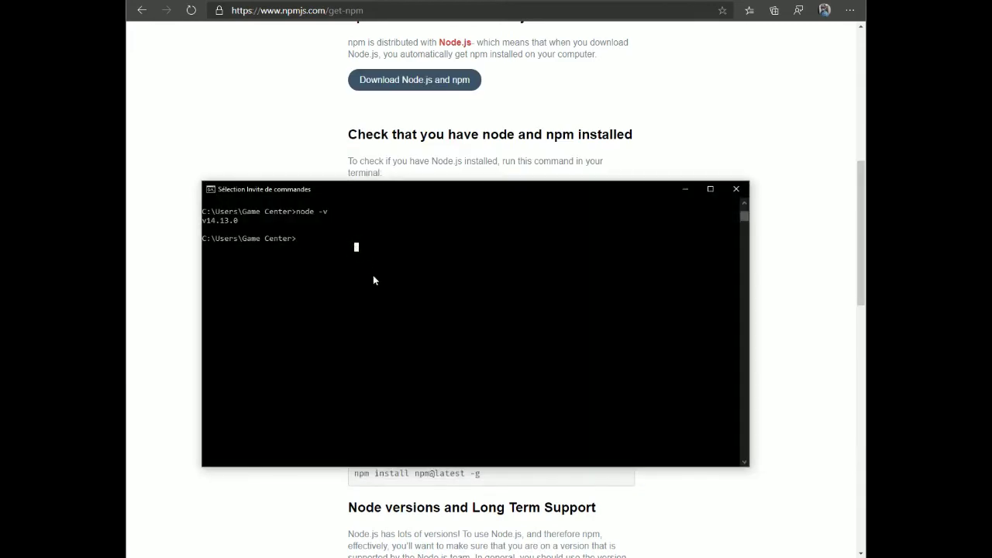
key(Escape)
text(npm -v)
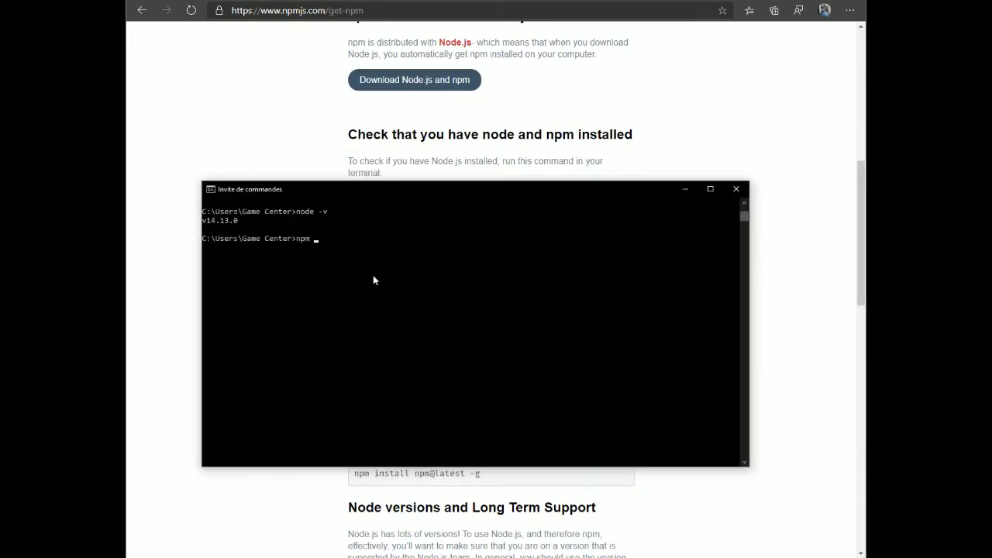
key(Return)
click(686, 190)
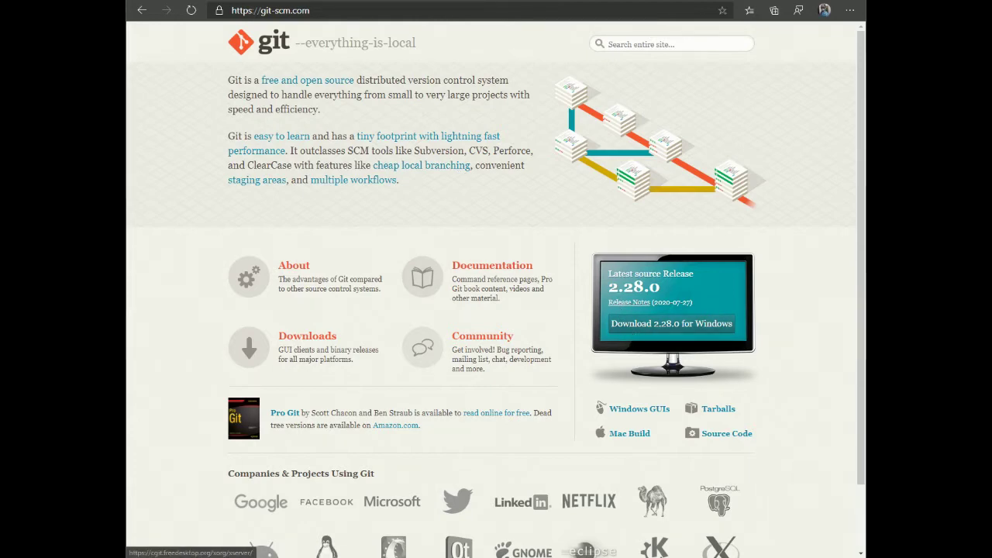
- Run git -v, then git --version after the unknown-option error, to show 2.24.0.windows.2
key(alt+Tab)
drag(418, 191, 432, 275)
click(350, 358)
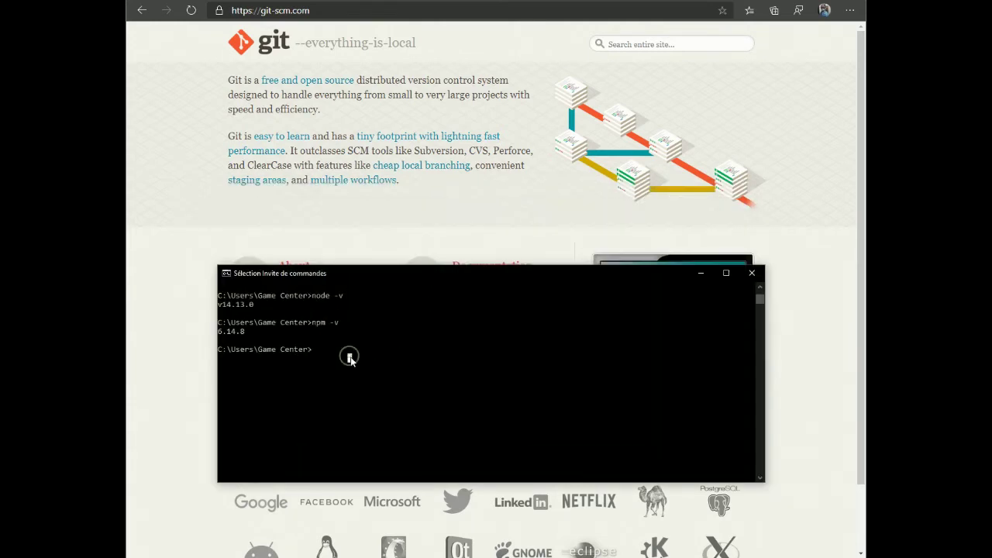
text(git -v)
key(Return)
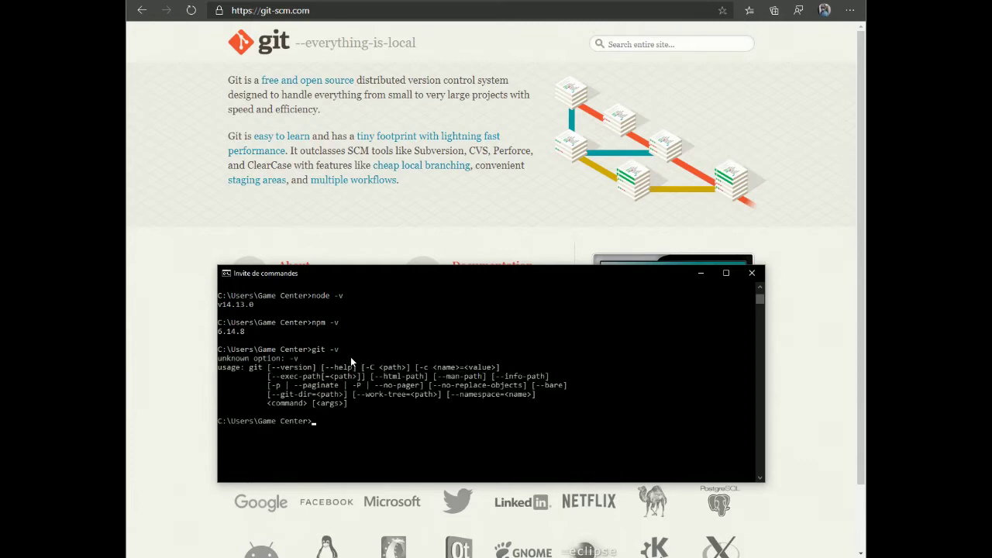
text(git --version)
key(Return)
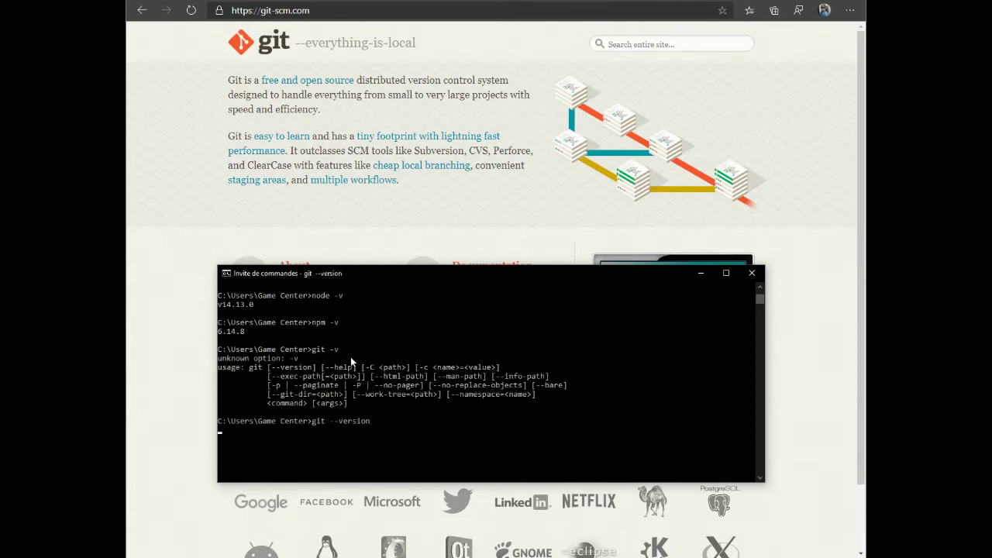
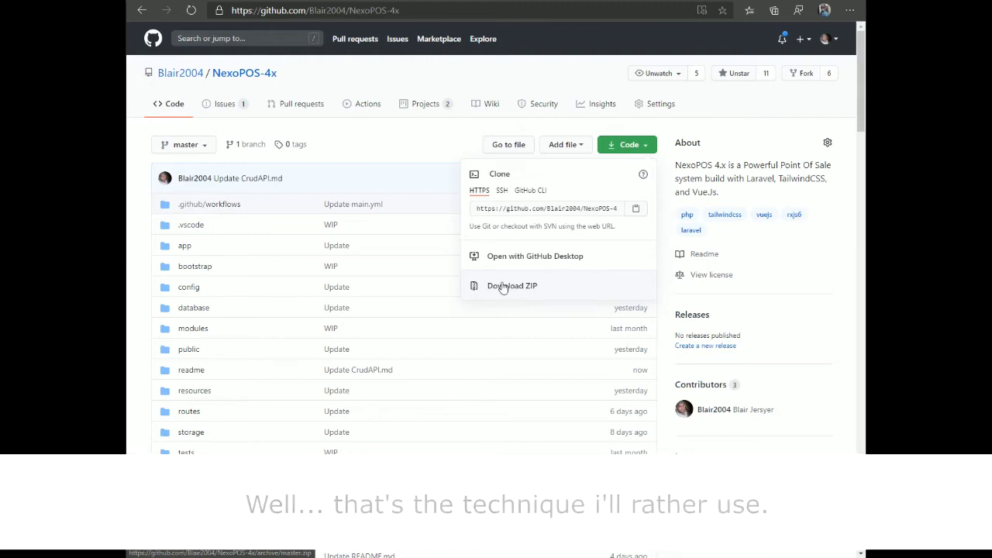
- Copy the NexoPOS-4x repository's HTTPS clone address from GitHub
click(637, 211)
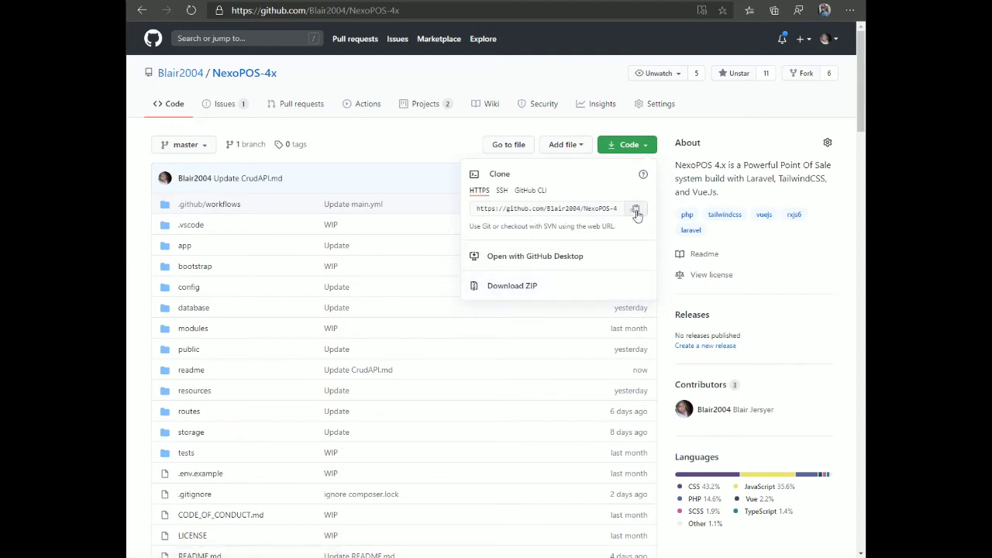
click(583, 208)
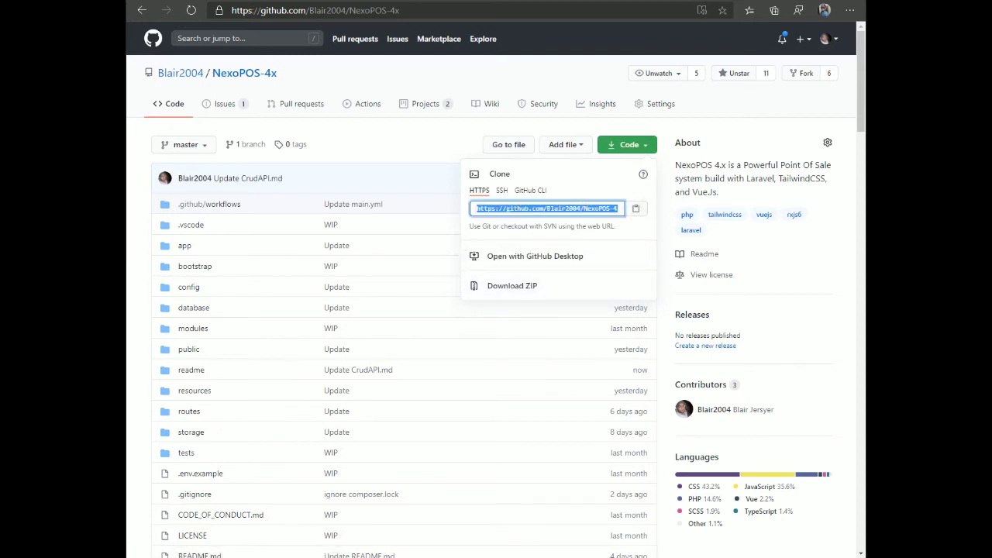
key(alt+Tab)
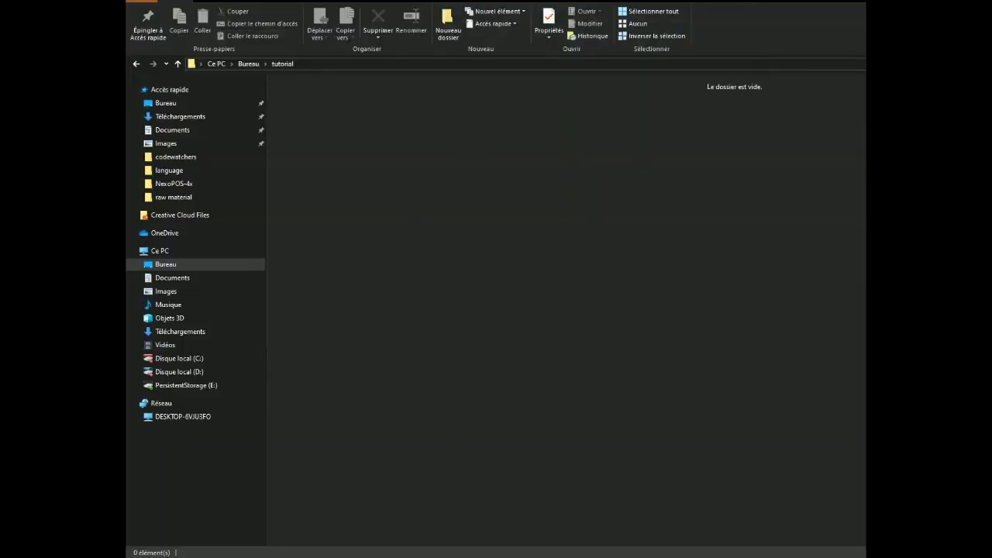
drag(867, 1, 663, 4)
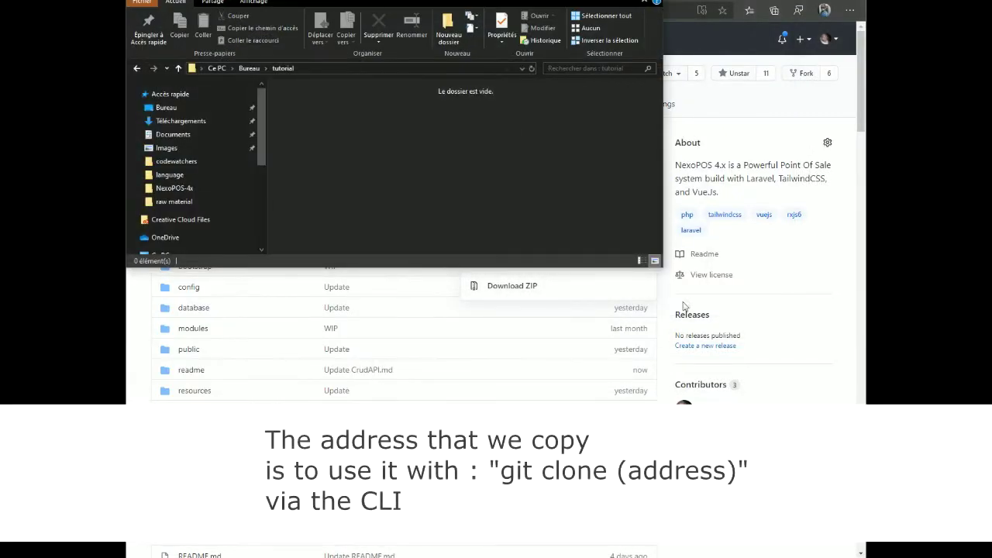
drag(670, 272, 866, 557)
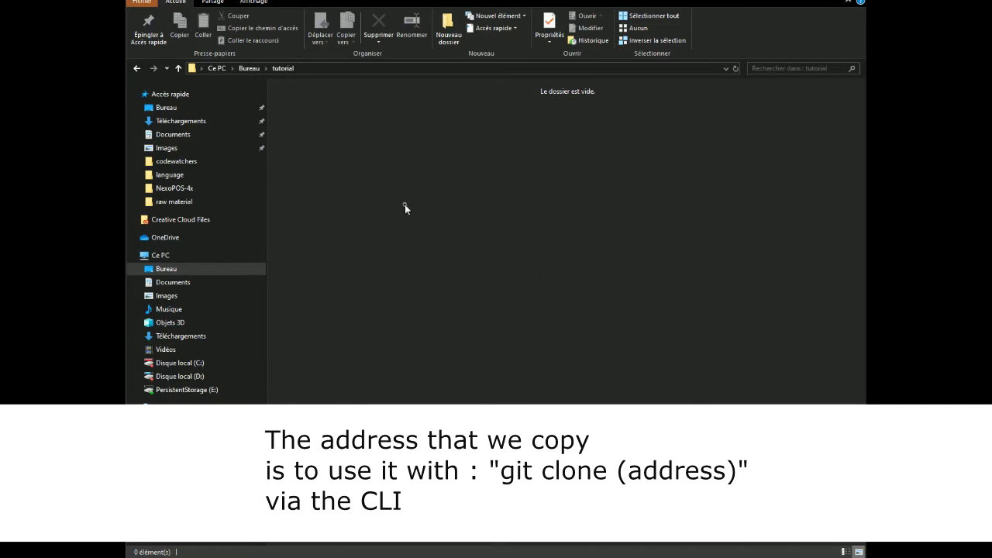
- Download the repository from GitHub as NexoPOS-4x-master.zip
right_click(405, 207)
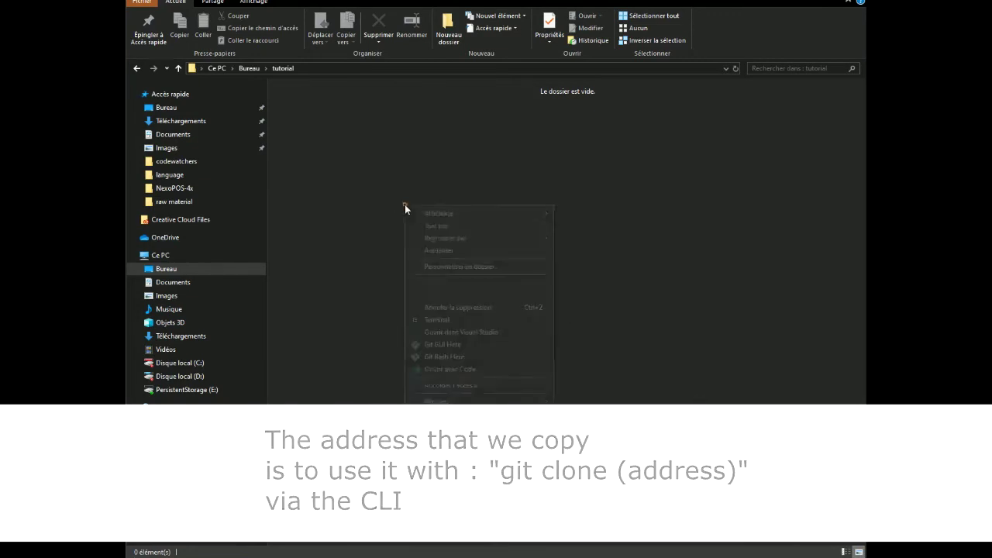
key(super+Tab)
click(504, 213)
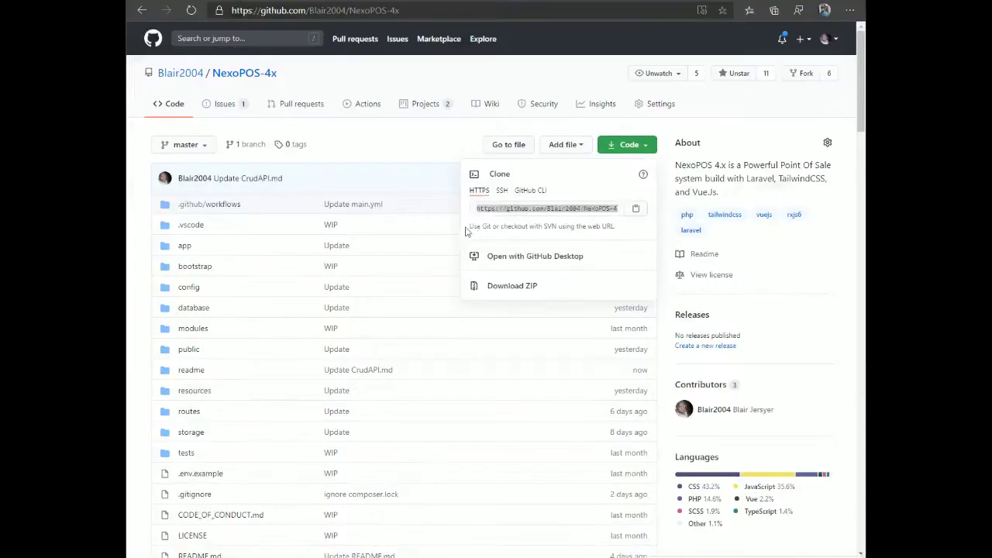
click(510, 287)
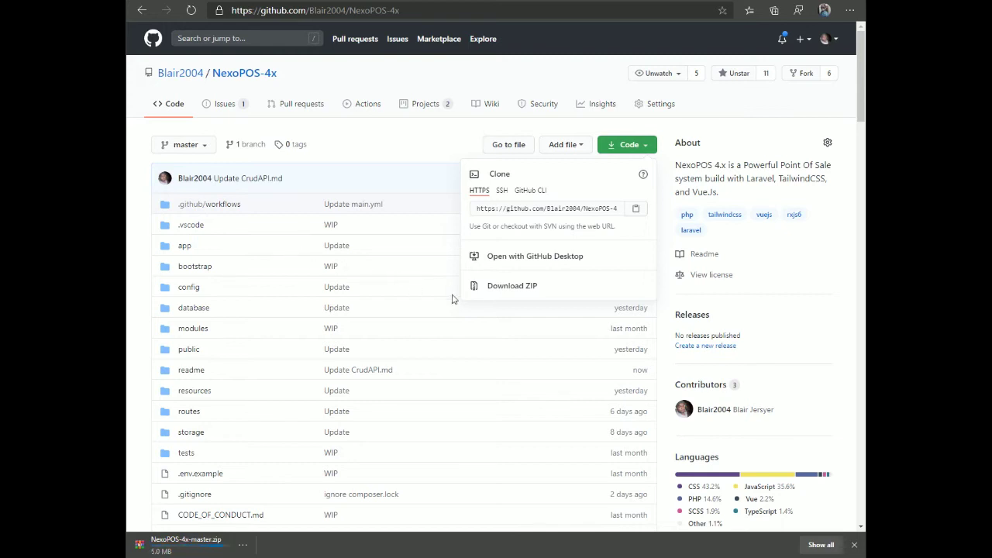
- Show the finished 8.12 MB NexoPOS-4x-master.zip download in its Téléchargements folder
key(alt+Tab)
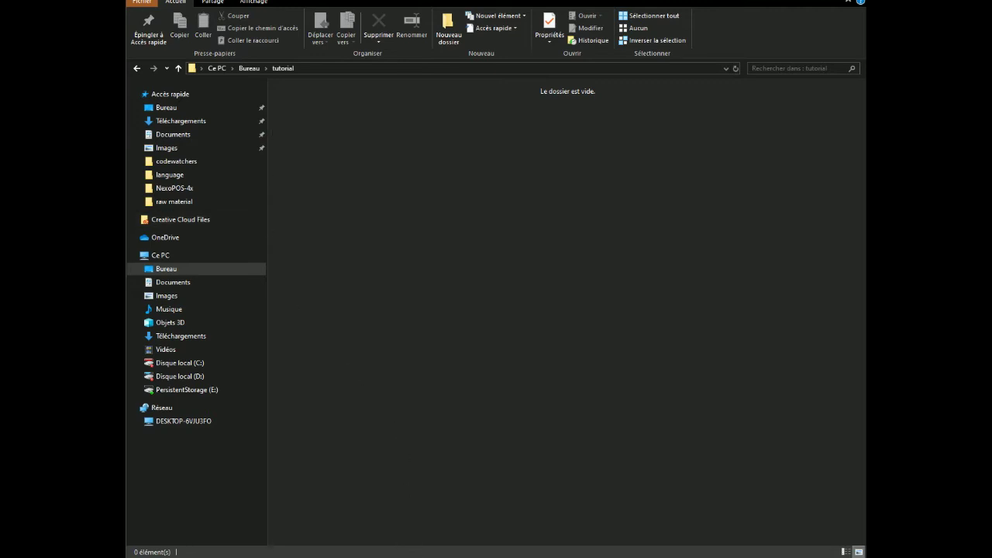
mouse_move(438, 535)
click(380, 521)
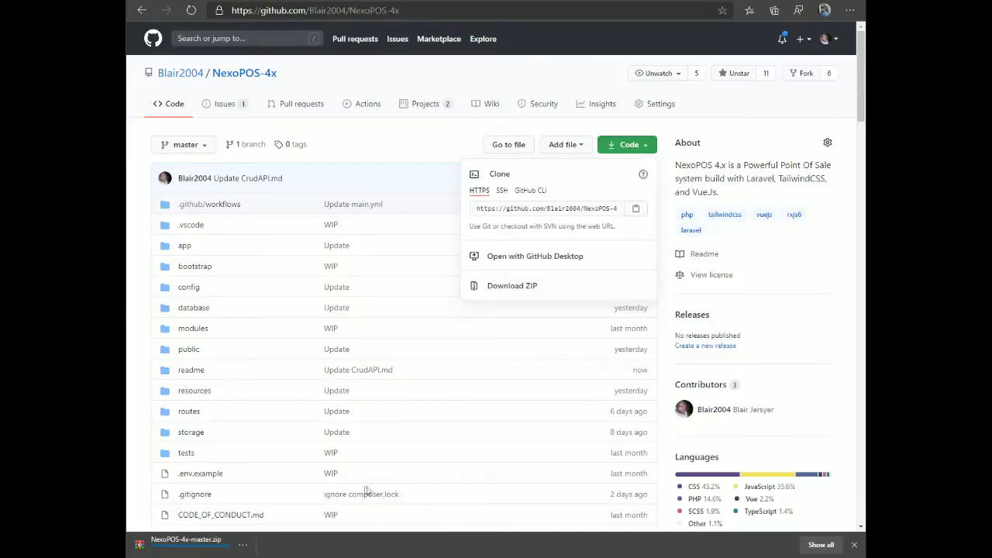
right_click(195, 552)
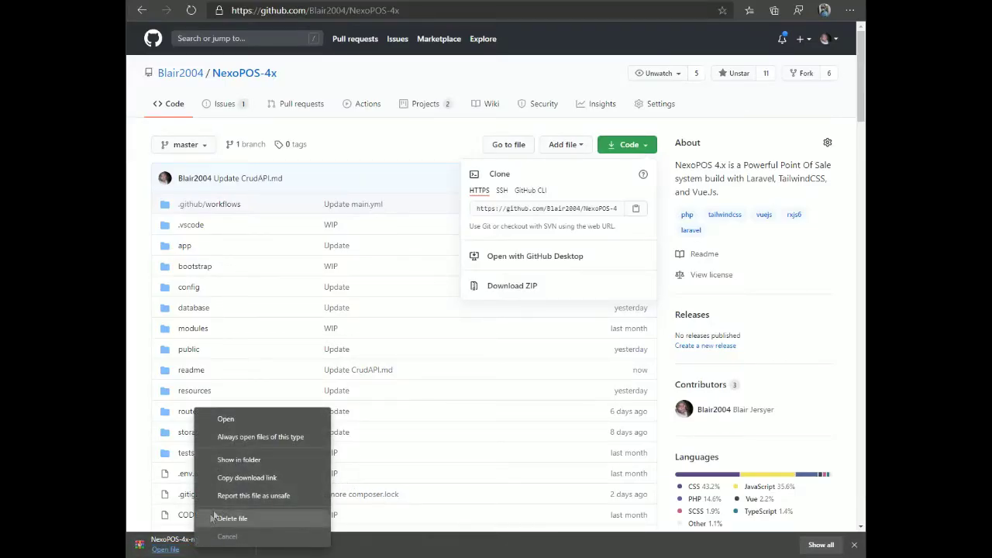
click(261, 460)
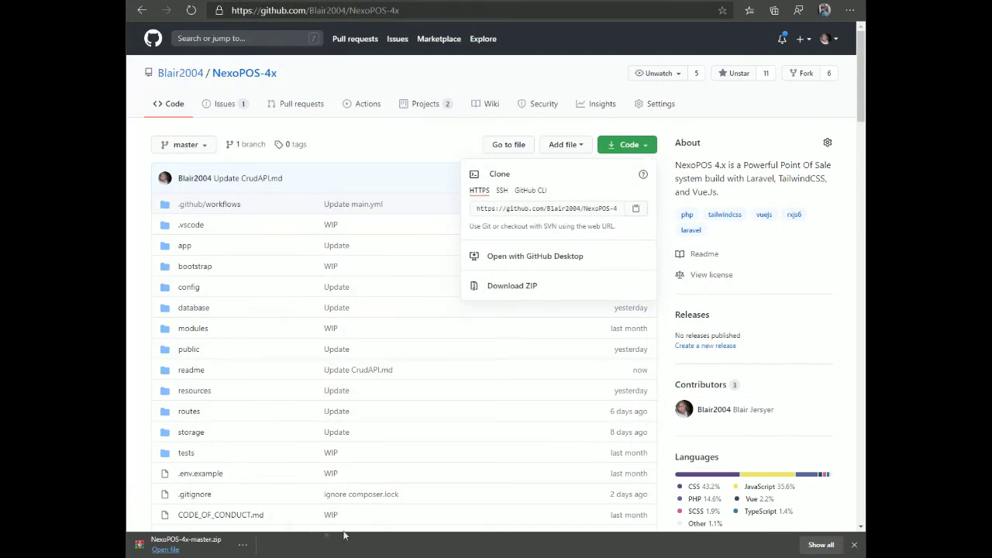
- Paste NexoPOS-4x-master.zip into the tutorial folder and extract it there with Extraire ici
mouse_move(323, 555)
click(211, 513)
right_click(346, 143)
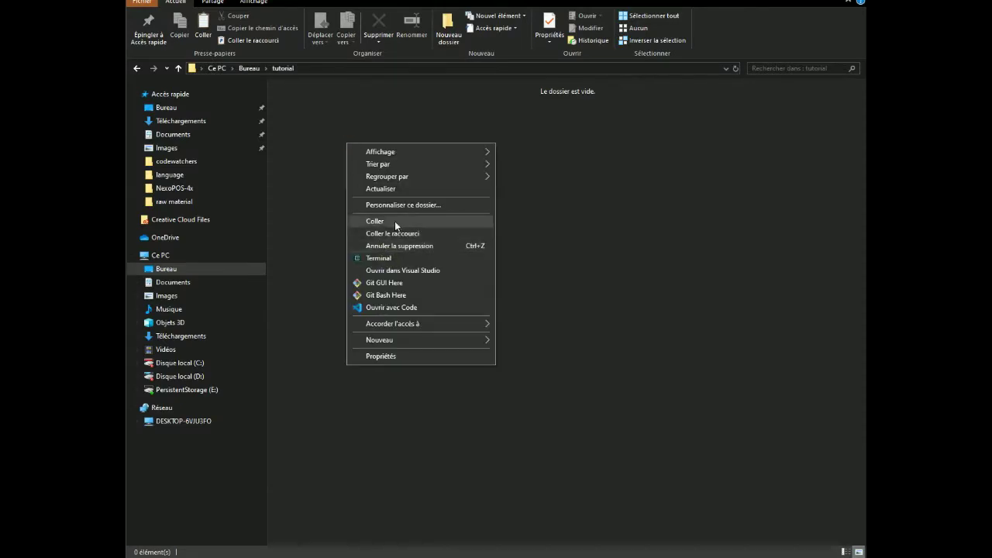
click(395, 223)
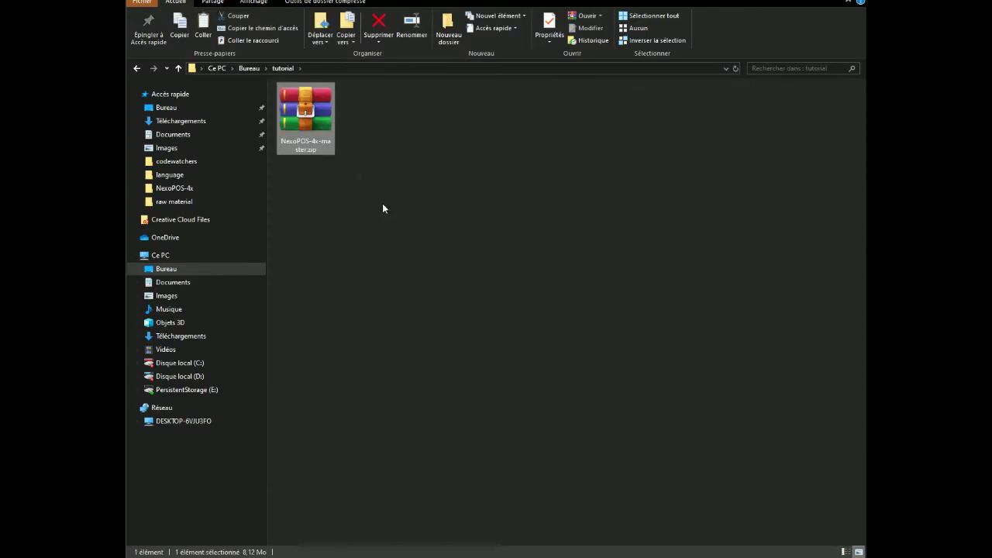
drag(295, 115, 351, 212)
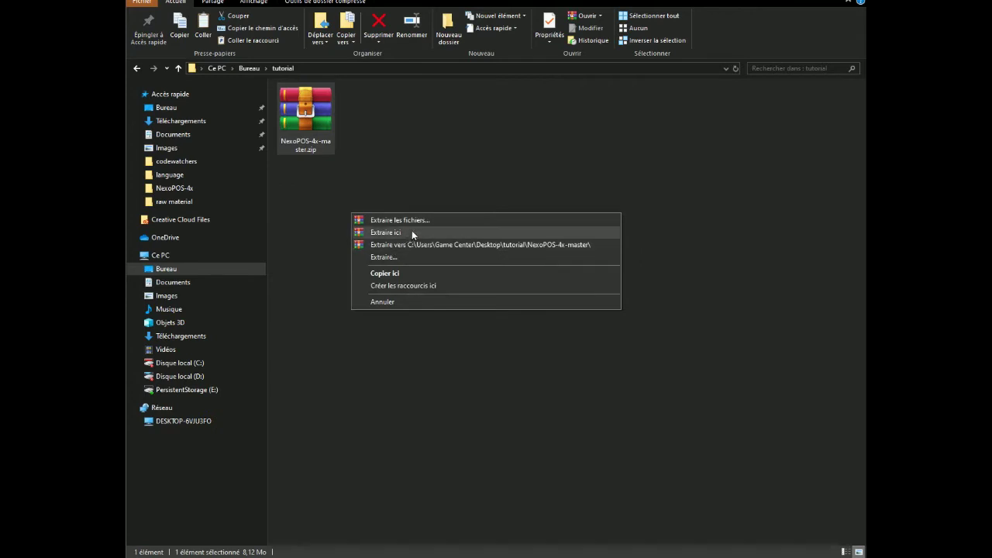
click(402, 232)
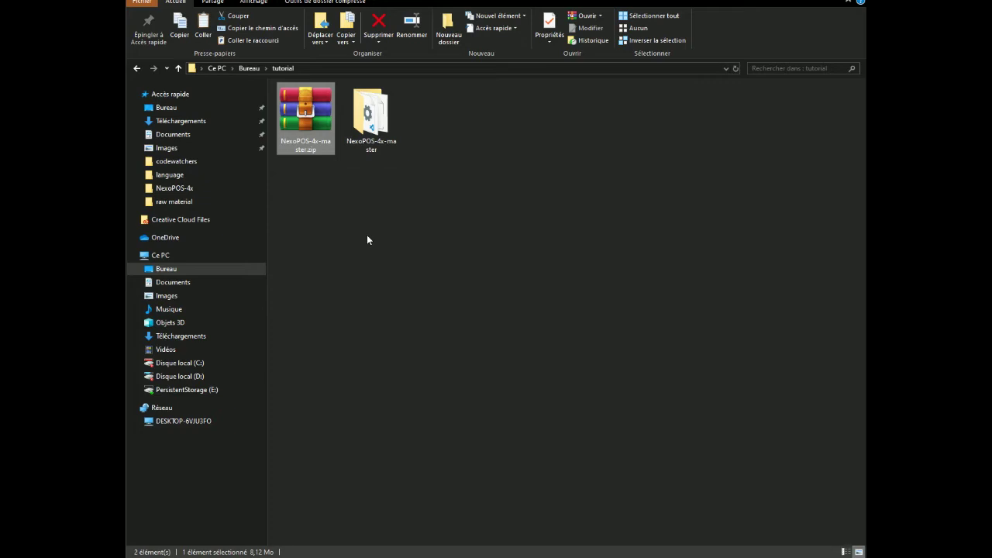
- Open the extracted NexoPOS-4x-master folder, listing app, artisan, composer.json and other project files
double_click(372, 124)
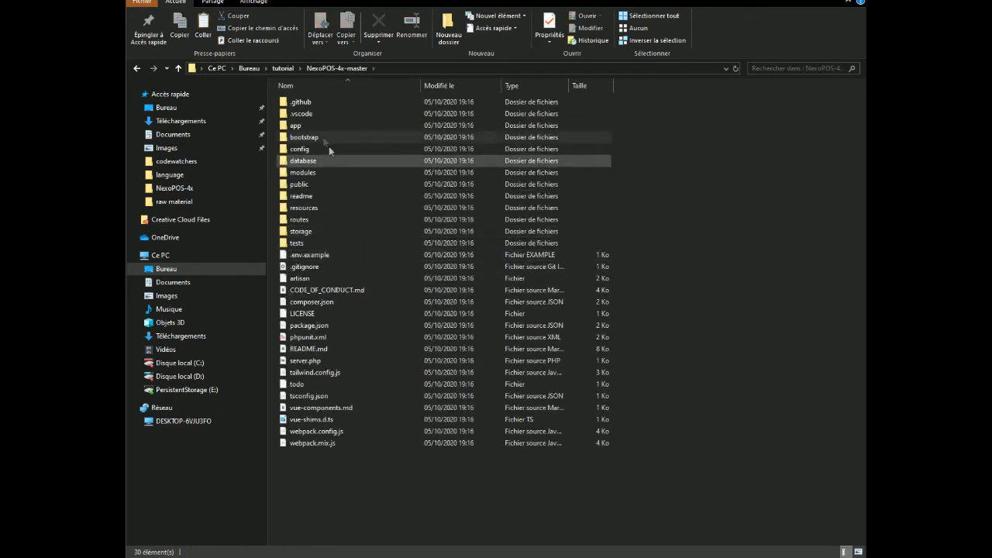
drag(711, 117, 330, 462)
click(352, 508)
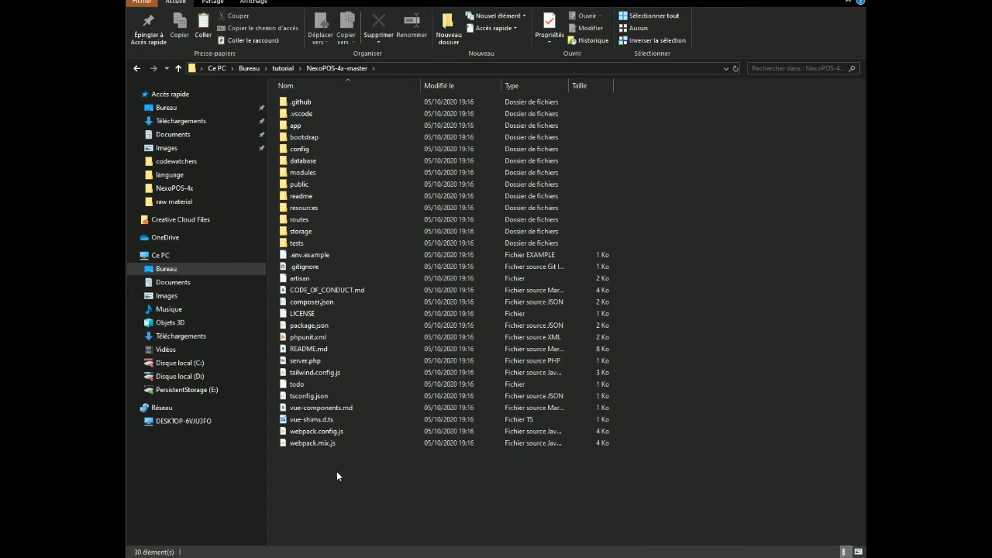
right_click(337, 470)
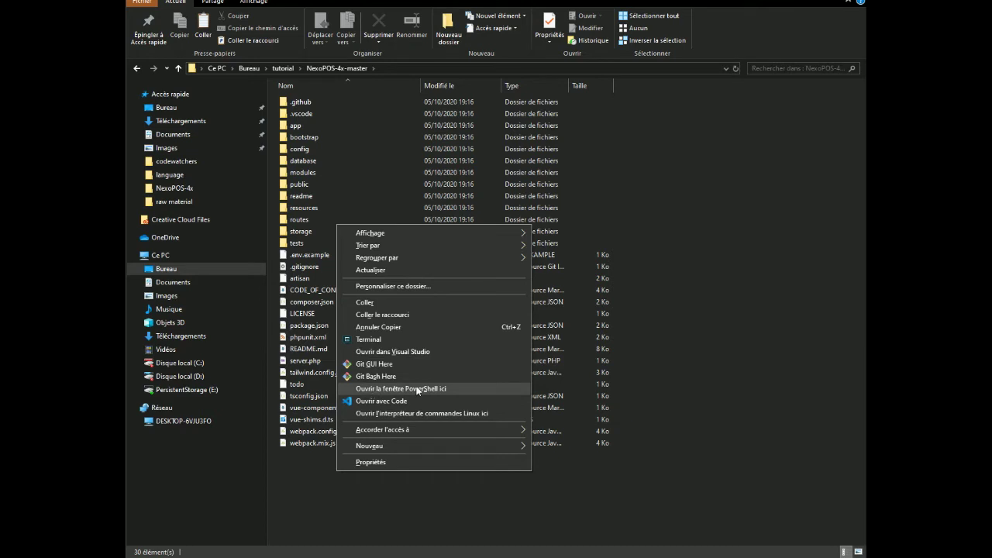
- Run composer install from a PowerShell window opened in NexoPOS-4x-master
click(415, 388)
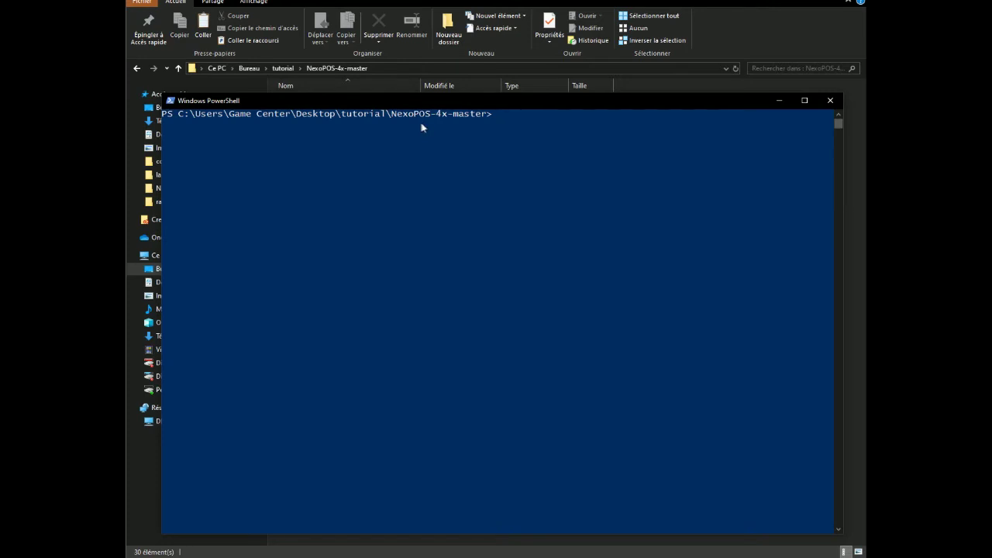
click(504, 120)
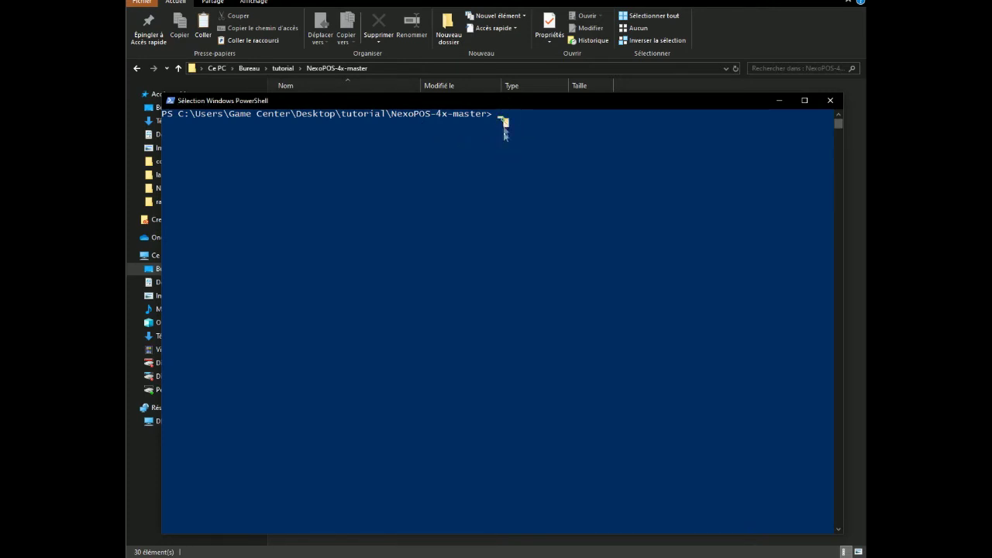
click(500, 120)
text(composer)
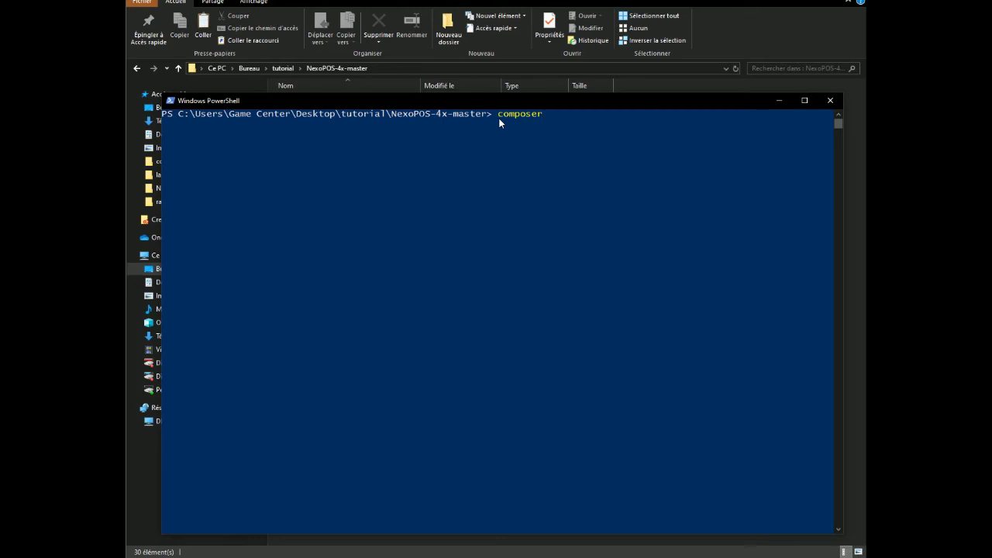
text(install)
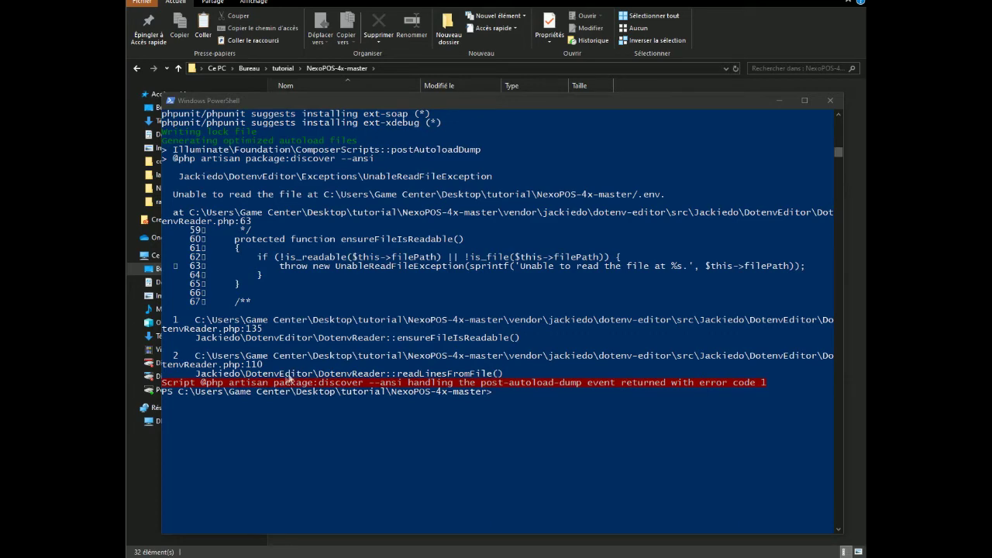
scroll(372, 327, up, 2)
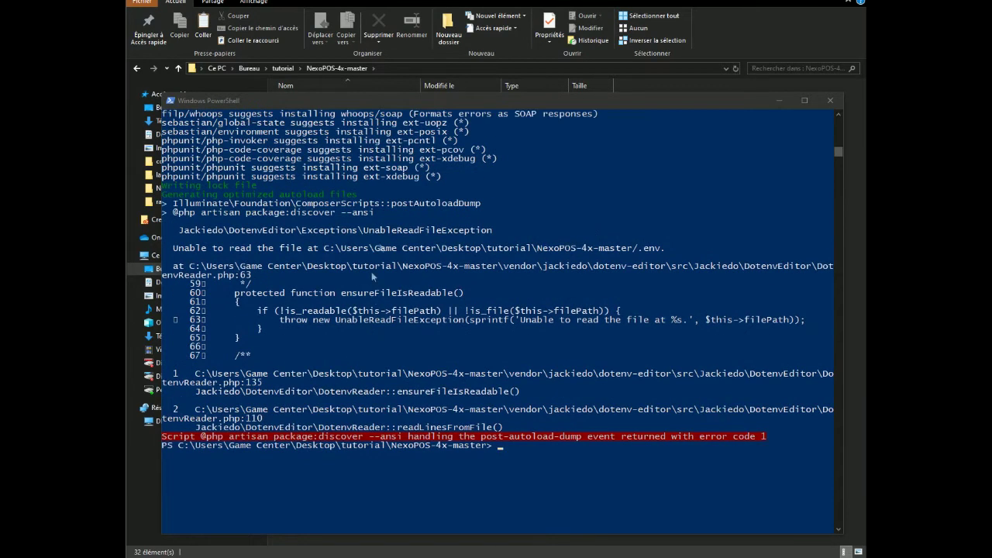
click(641, 255)
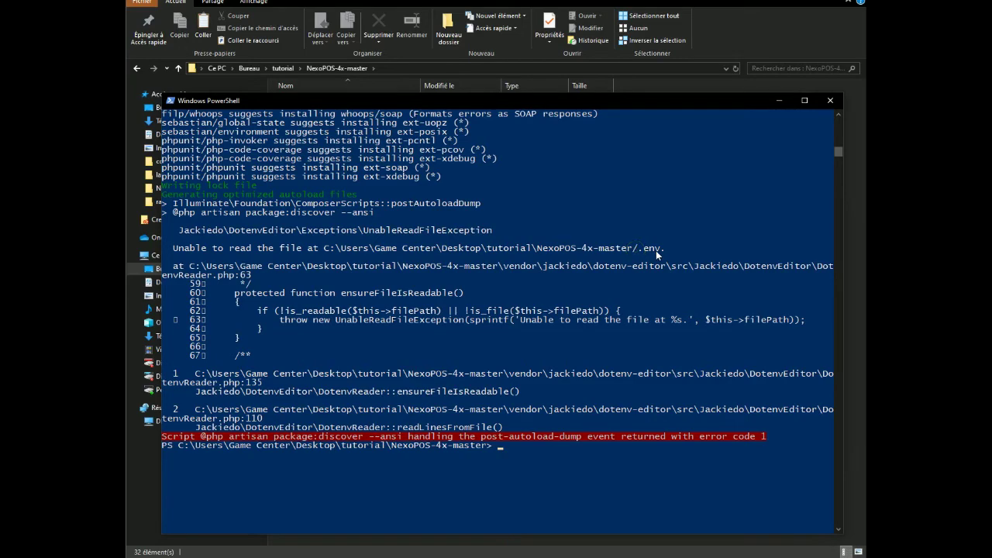
drag(675, 101, 681, 461)
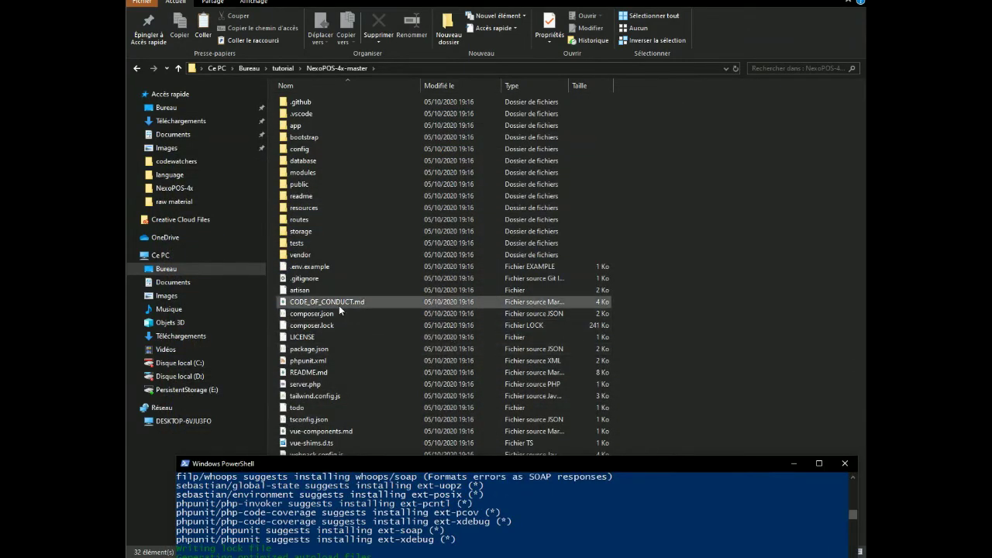
- Make a duplicate of .env.example in the project folder
click(663, 283)
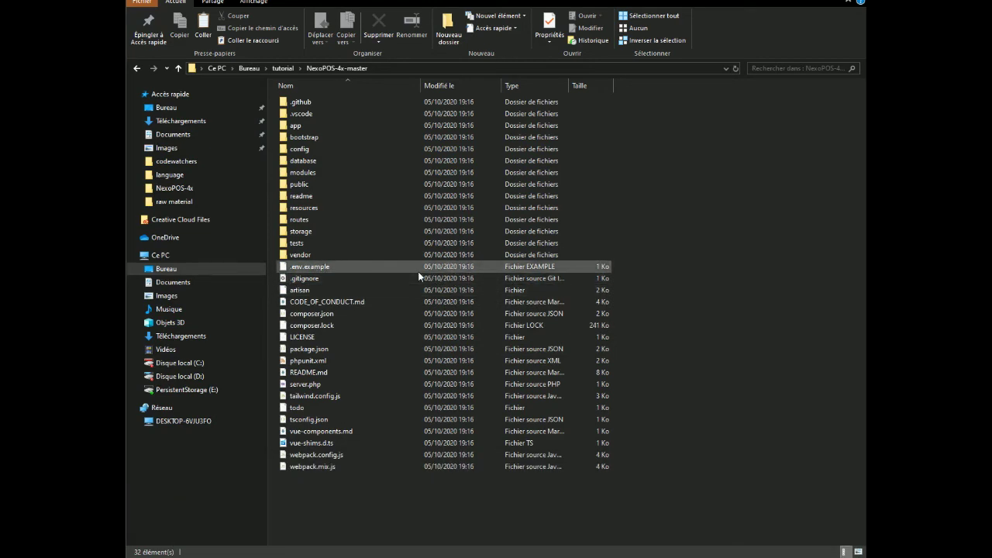
click(308, 270)
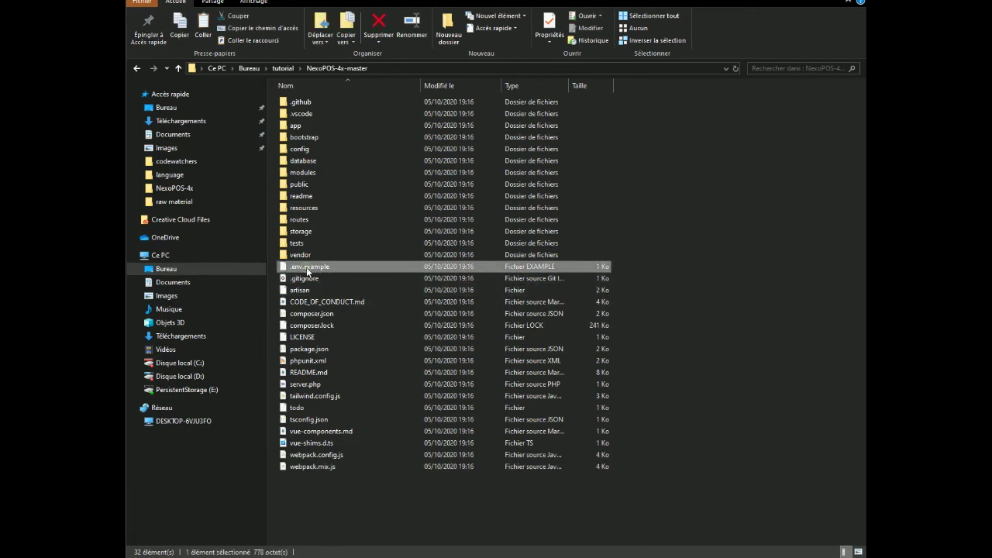
click(623, 268)
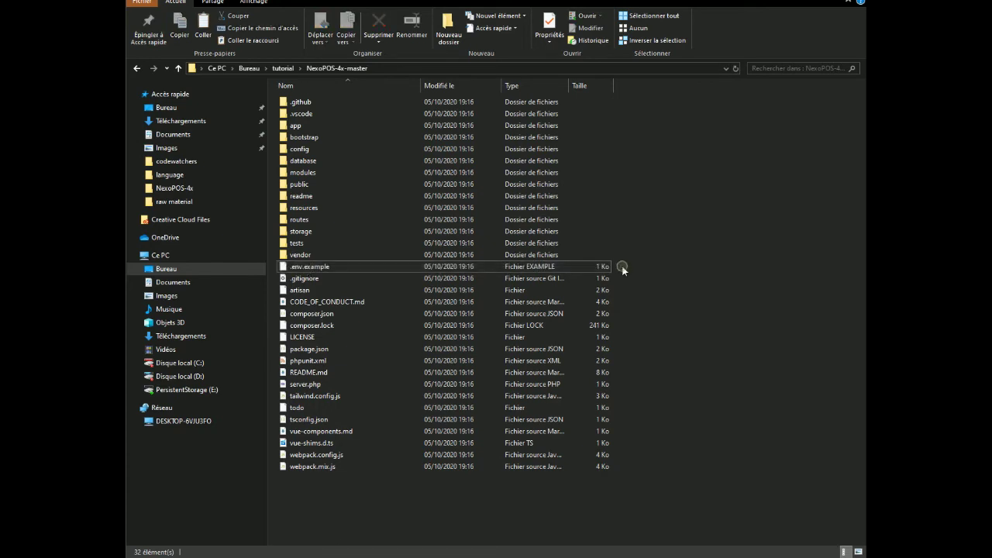
key(ctrl+v)
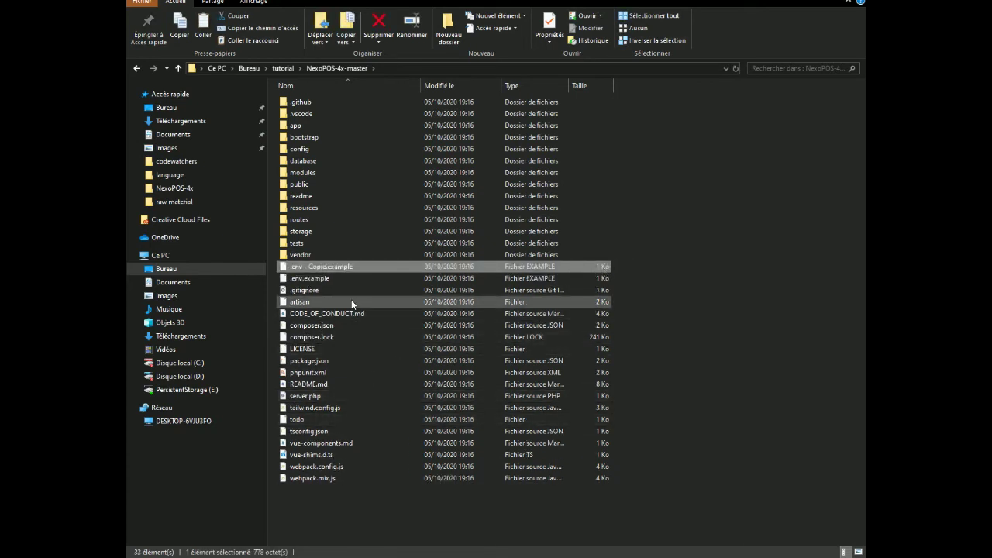
key(F2)
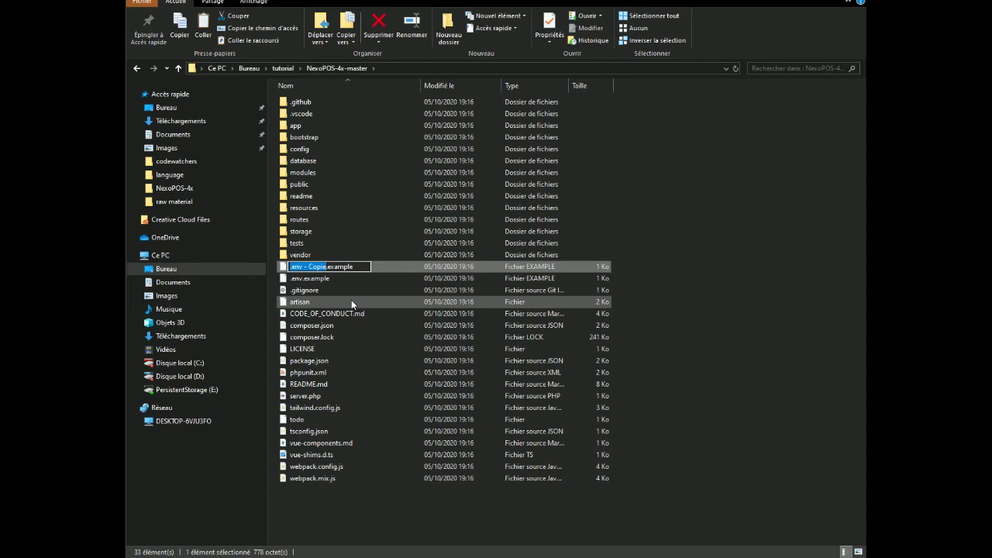
- Rename the duplicate to .env, accepting the extension change warning
key(ctrl+a)
text(.env)
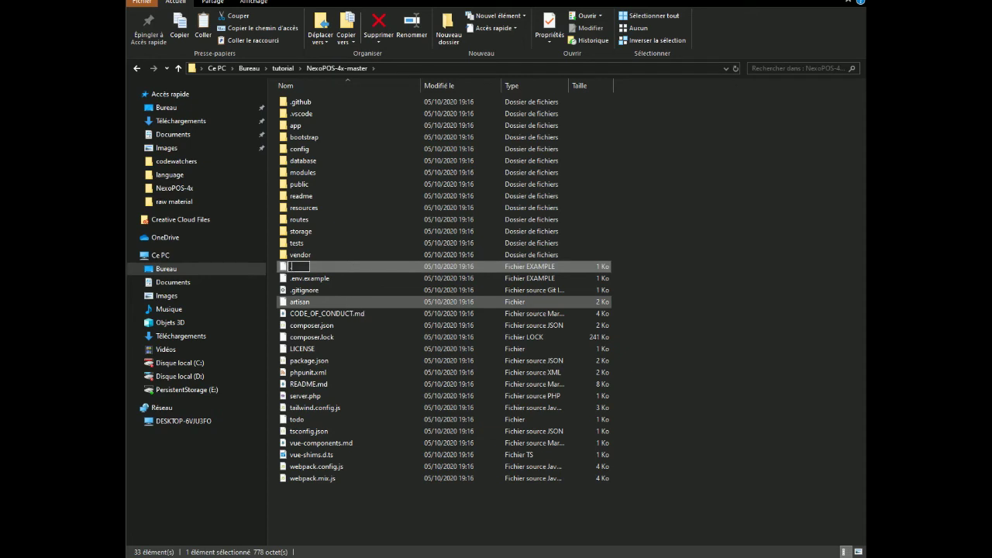
key(Return)
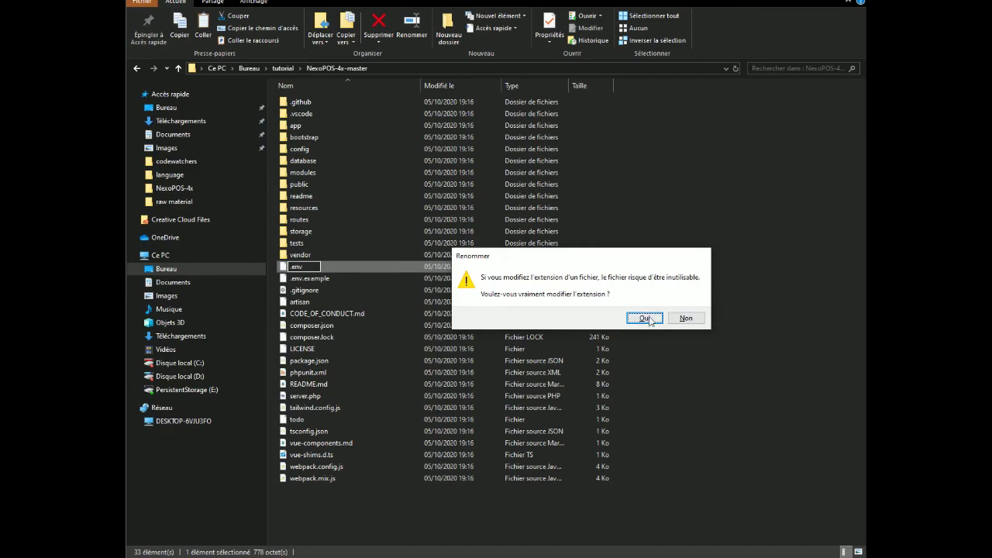
key(Return)
click(656, 289)
key(alt+Tab)
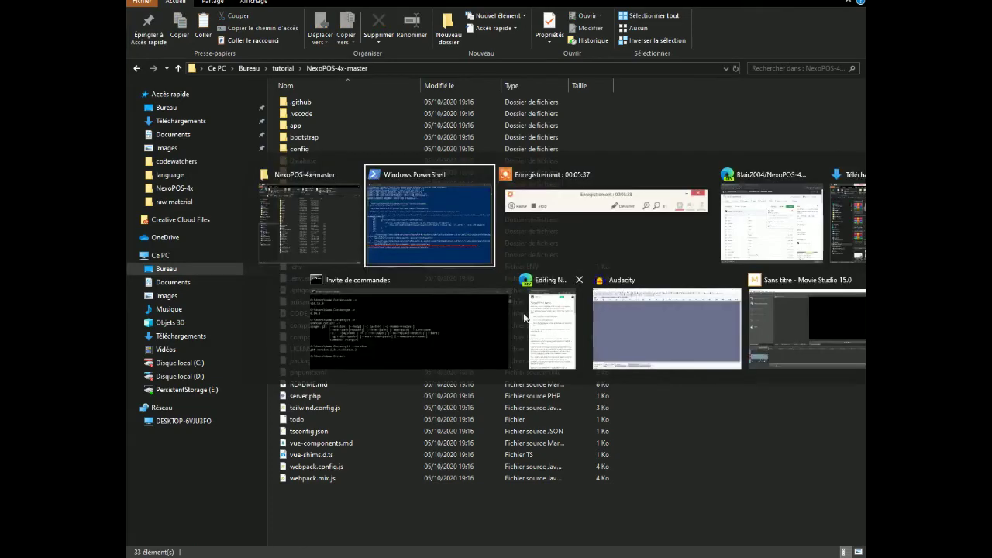
drag(403, 463, 369, 100)
- Run composer dump-autoload, discovering 11 packages and generating the package manifest
click(487, 467)
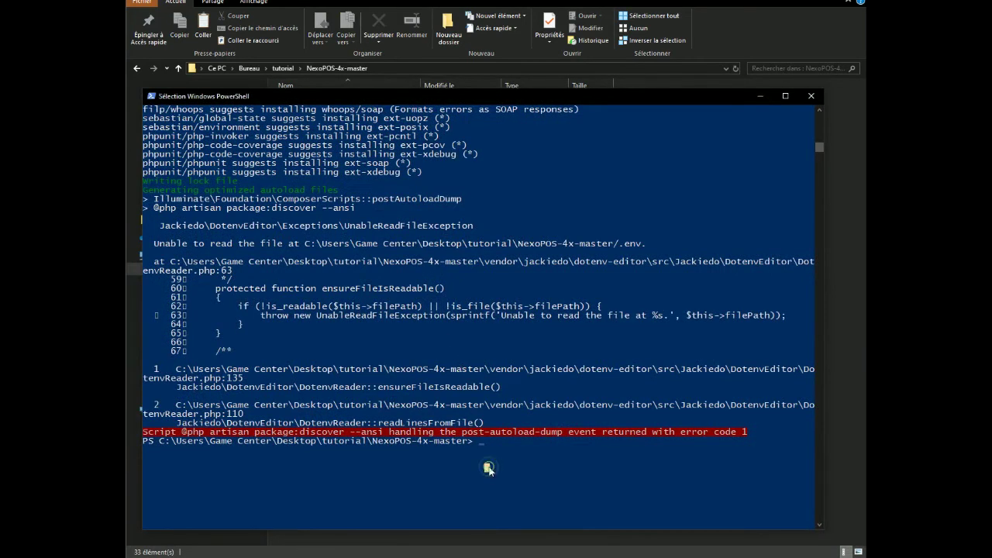
text(composer dump-autoload)
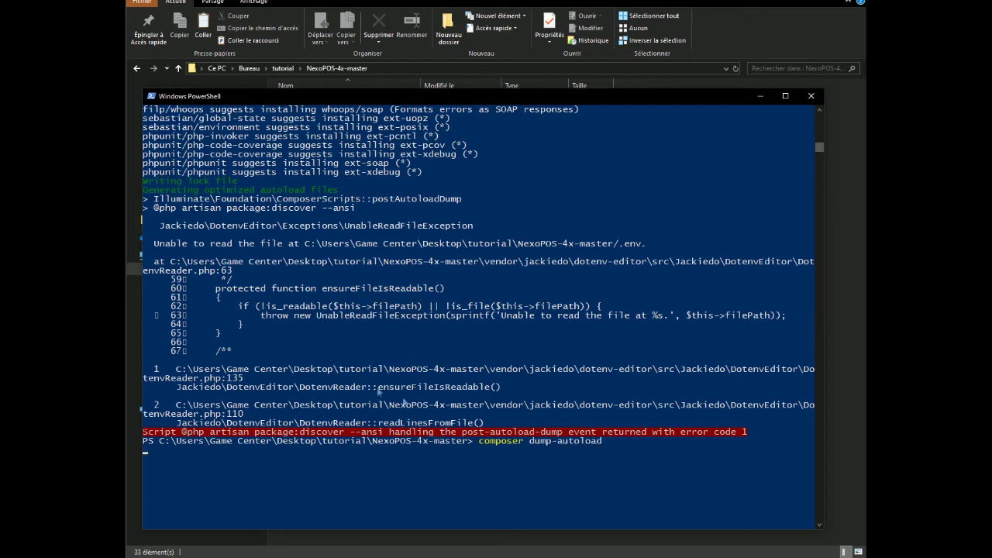
key(Return)
drag(457, 95, 532, 423)
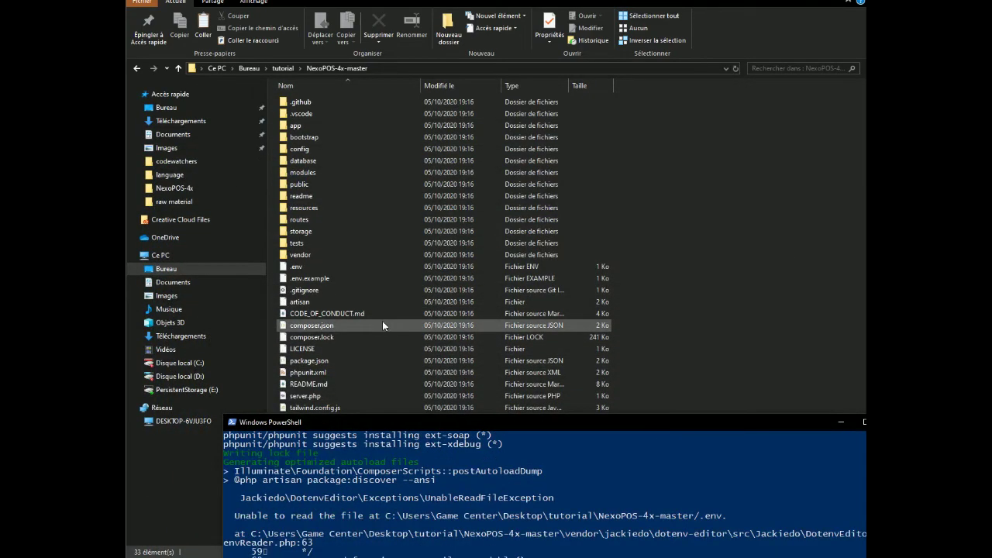
click(303, 268)
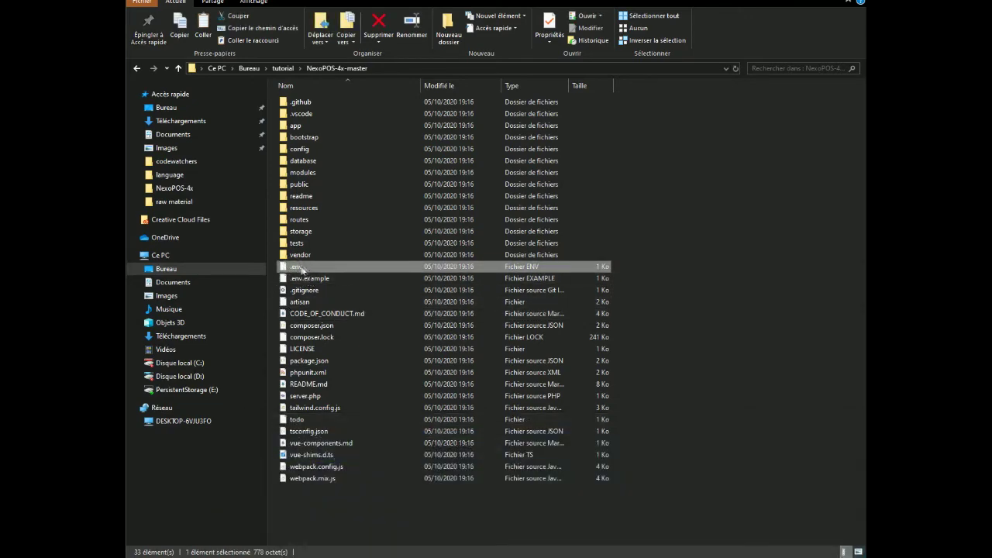
key(alt+Tab)
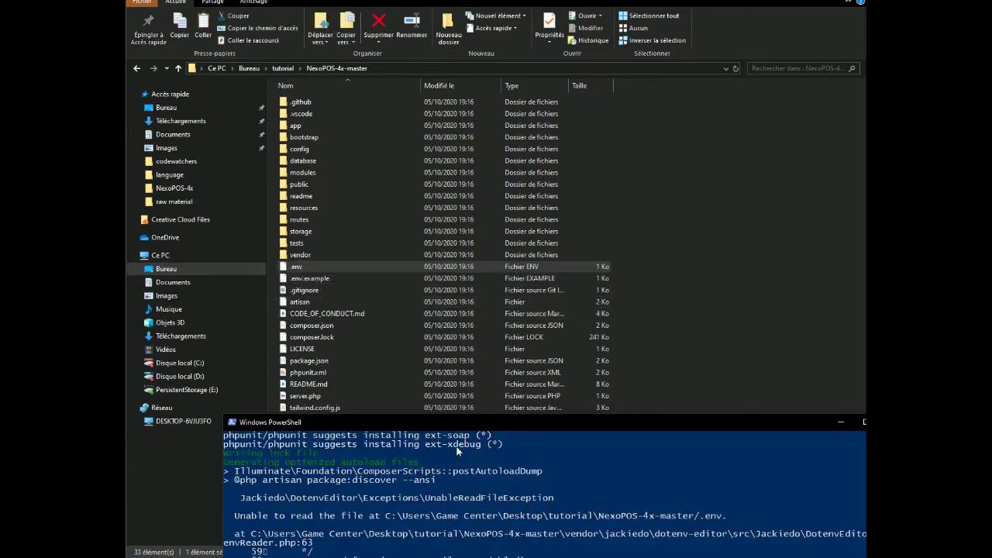
drag(462, 418, 396, 63)
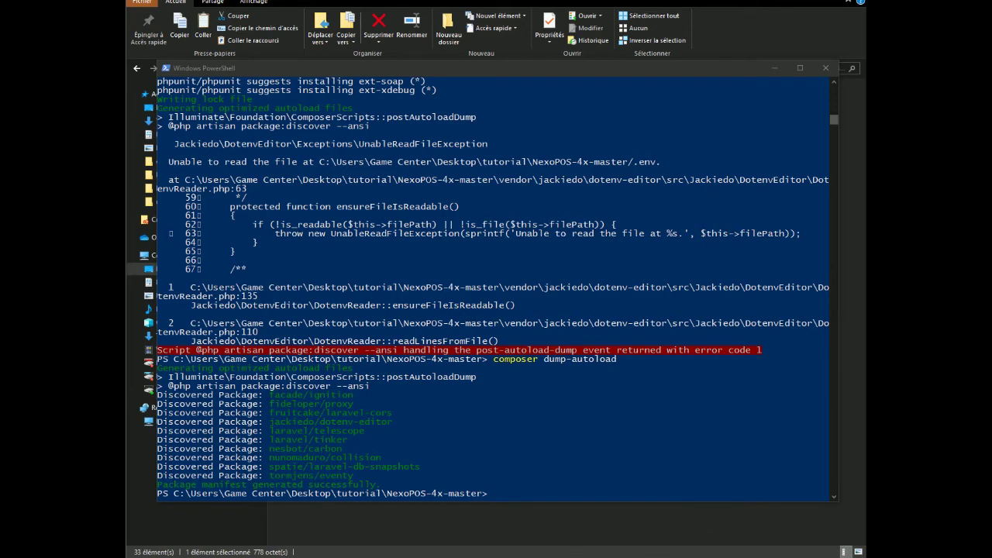
- Minimize Laragon and launch HeidiSQL by searching 'heidi' in the Start menu
click(478, 381)
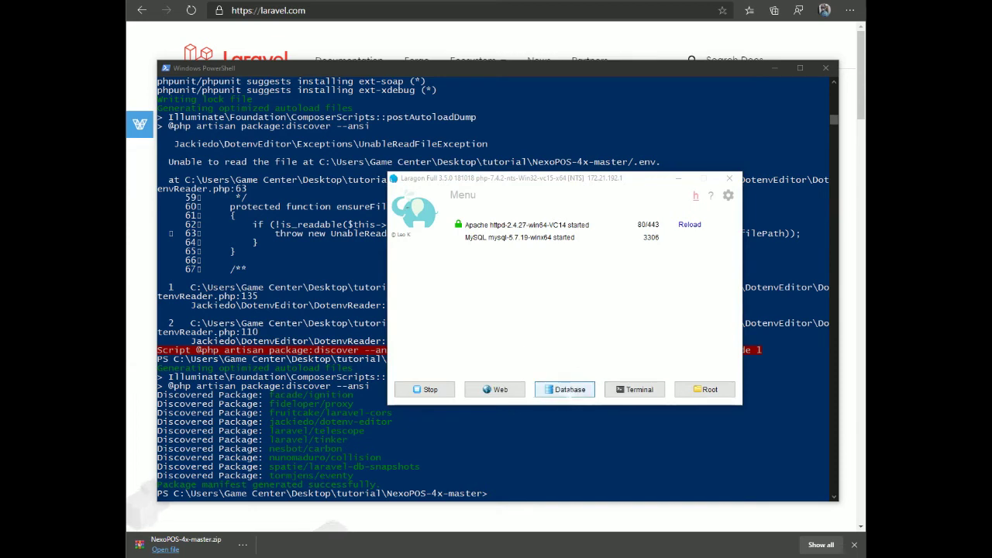
click(563, 388)
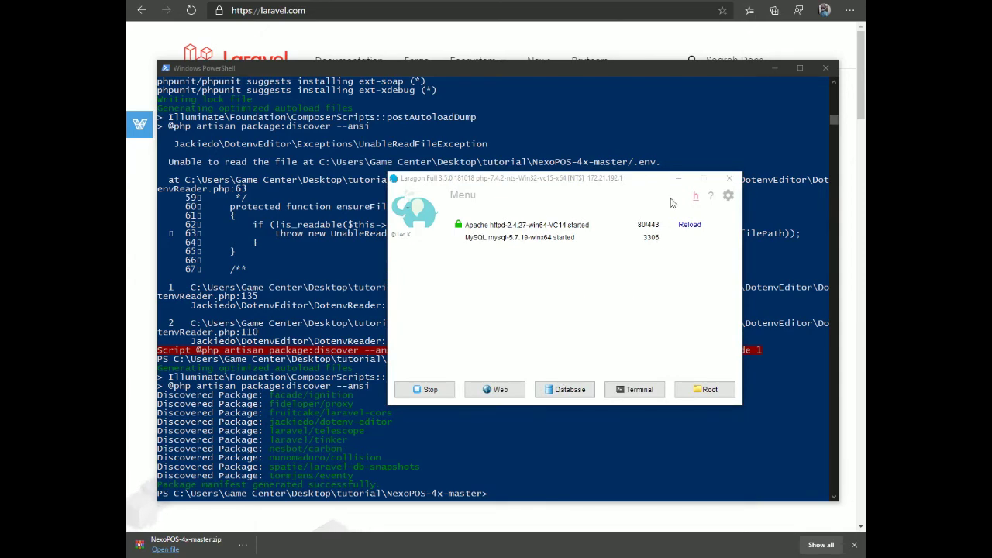
click(678, 178)
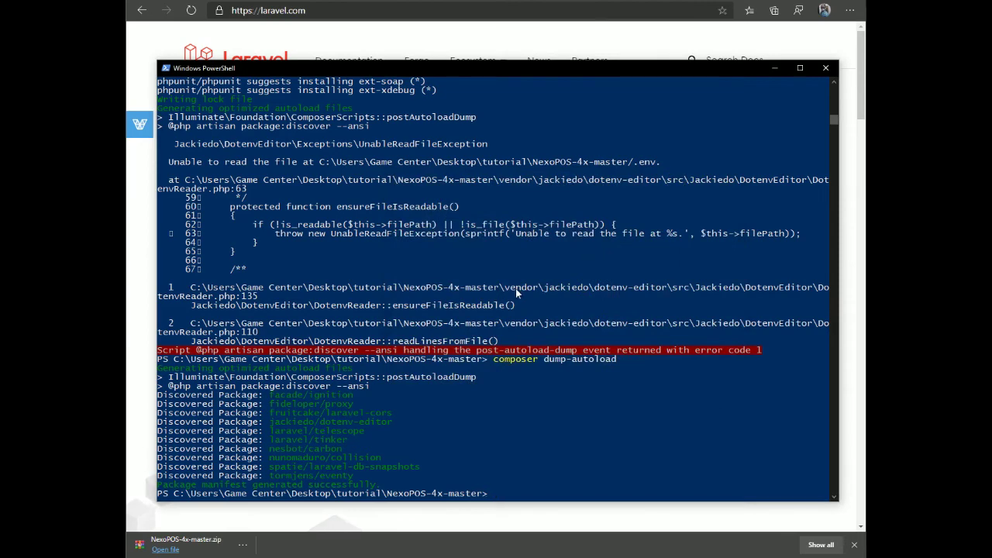
key(super)
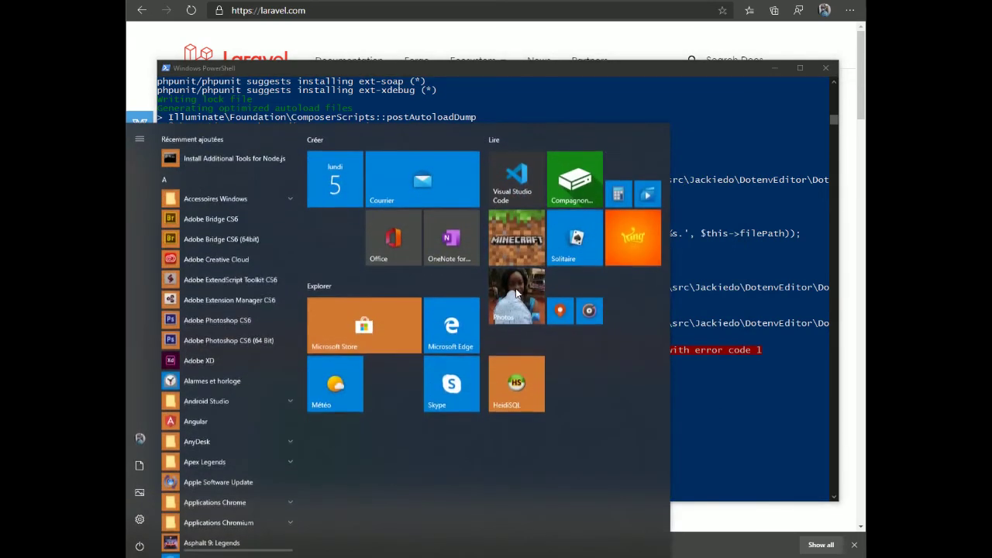
text(heidi)
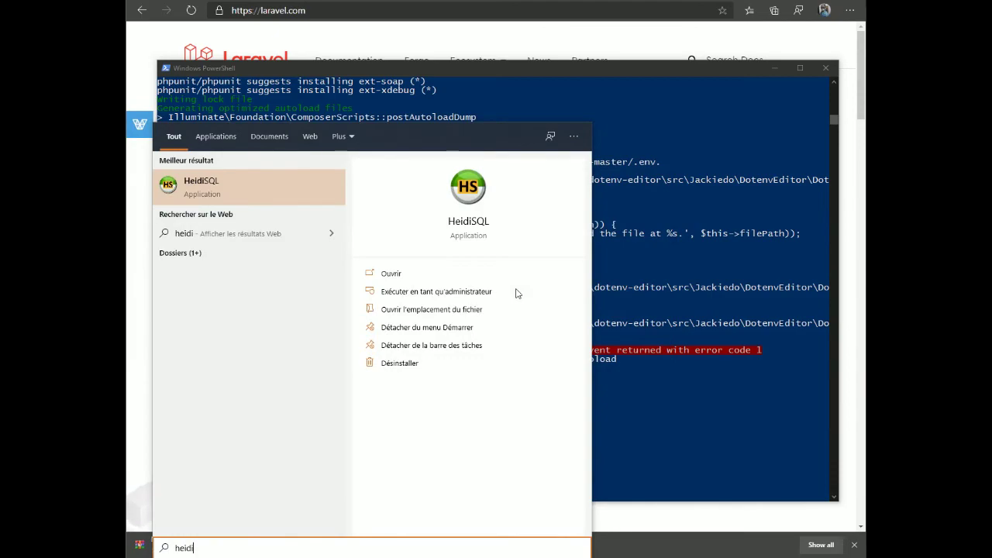
key(Return)
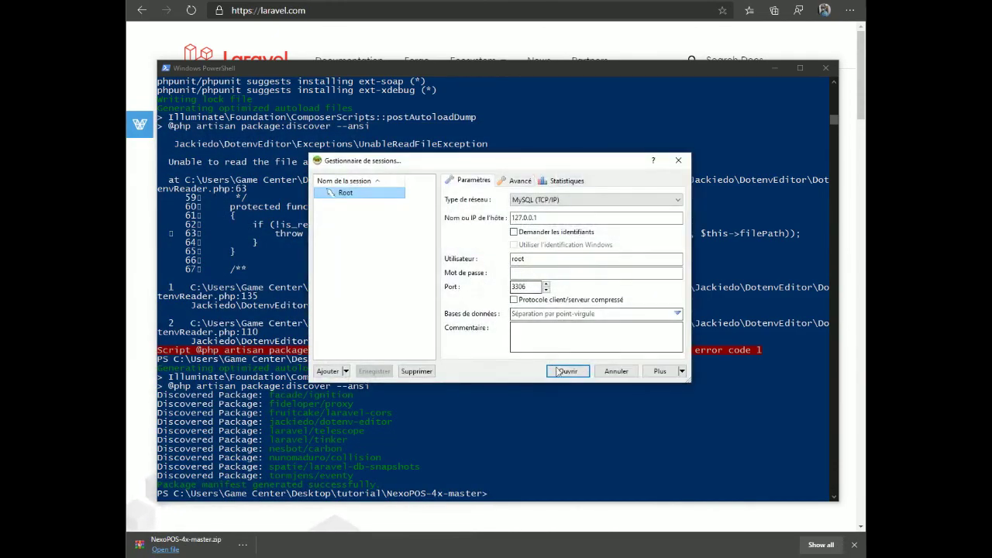
- Connect to the local MySQL server at 127.0.0.1:3306 with the Root session
click(567, 371)
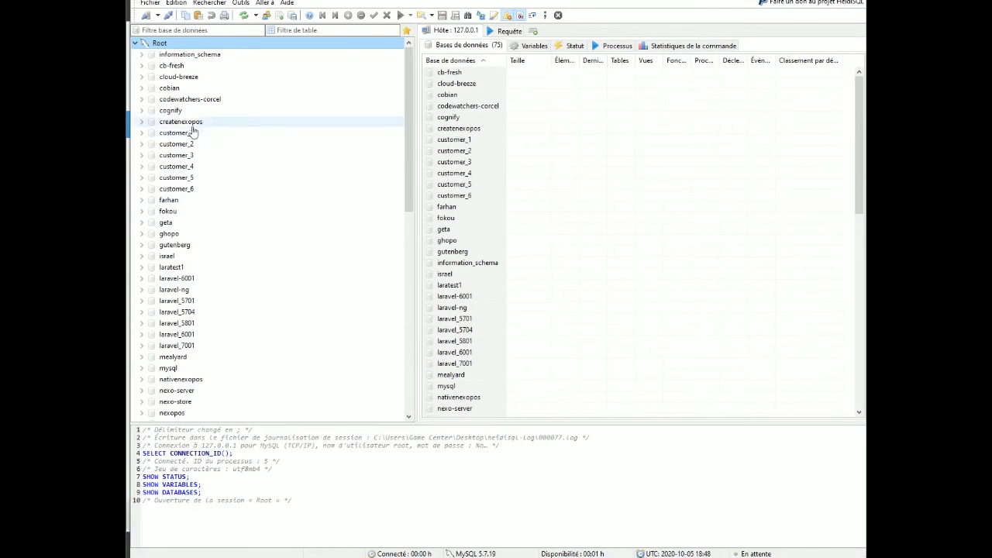
click(140, 44)
click(141, 45)
scroll(250, 182, down, 10)
scroll(178, 139, up, 10)
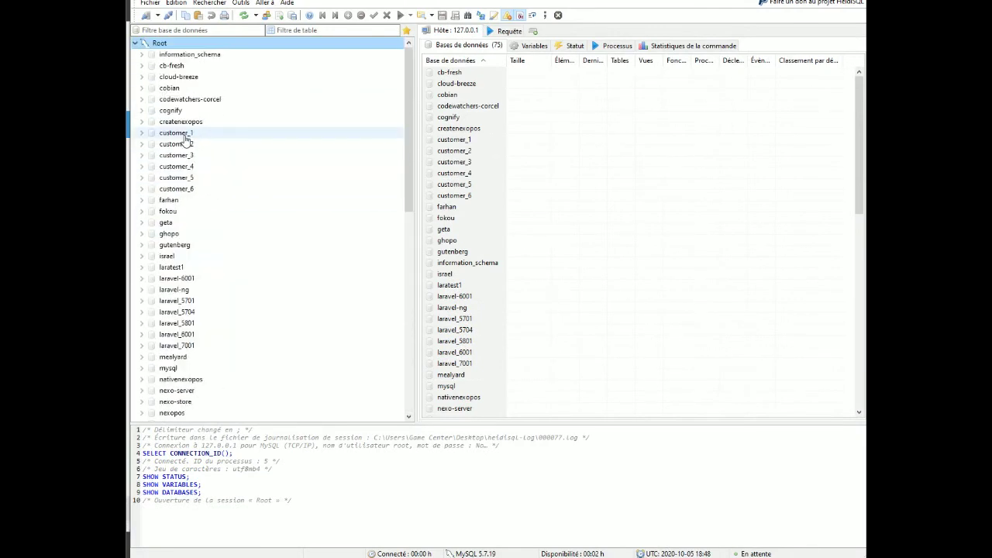
- Create the nexopos_series database with utf8_general_ci collation and open it
right_click(156, 45)
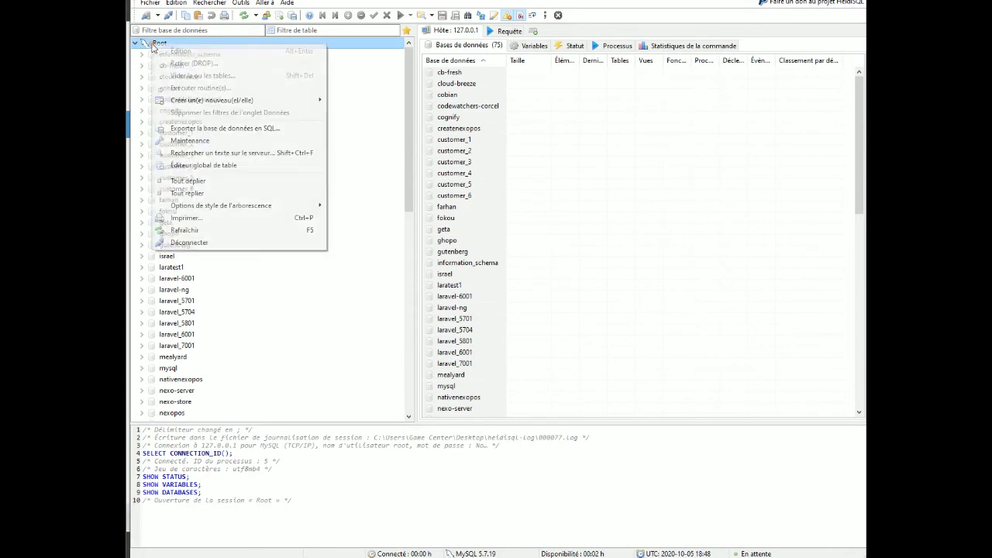
click(345, 100)
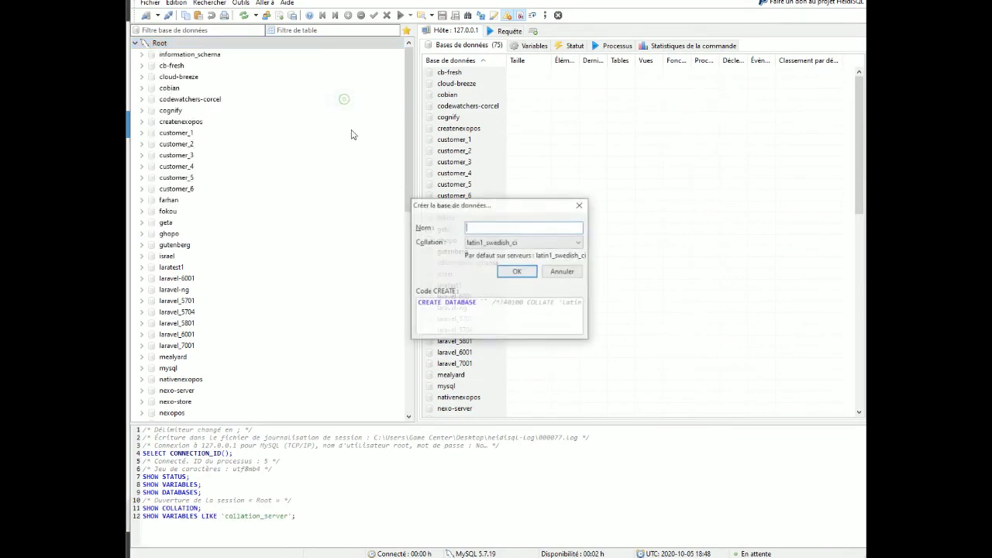
text(ne)
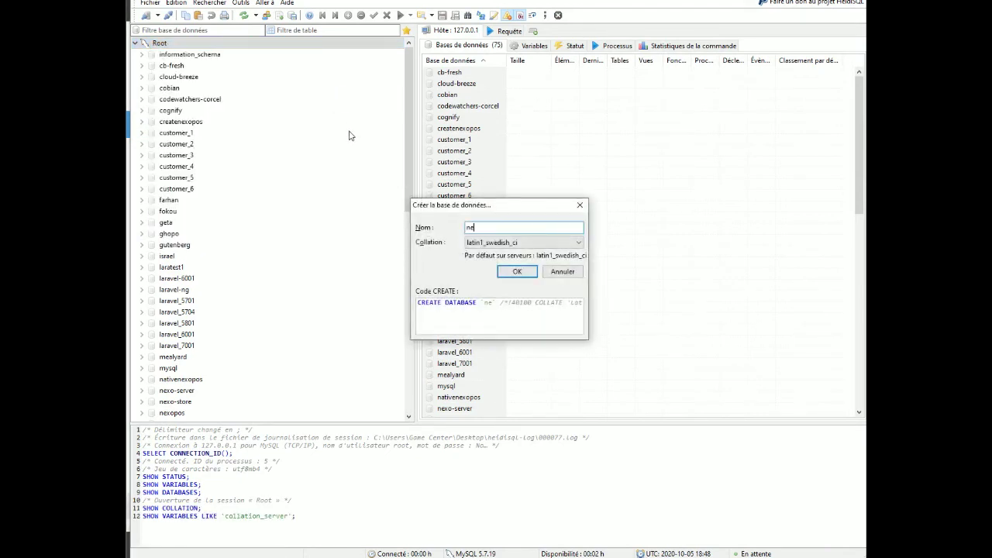
text(xopos_series)
click(503, 245)
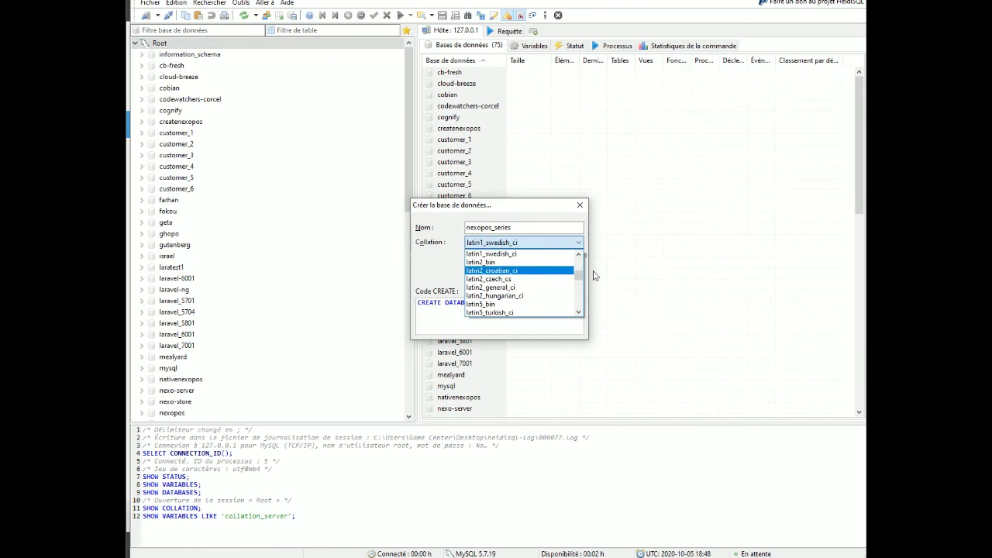
drag(576, 276, 585, 295)
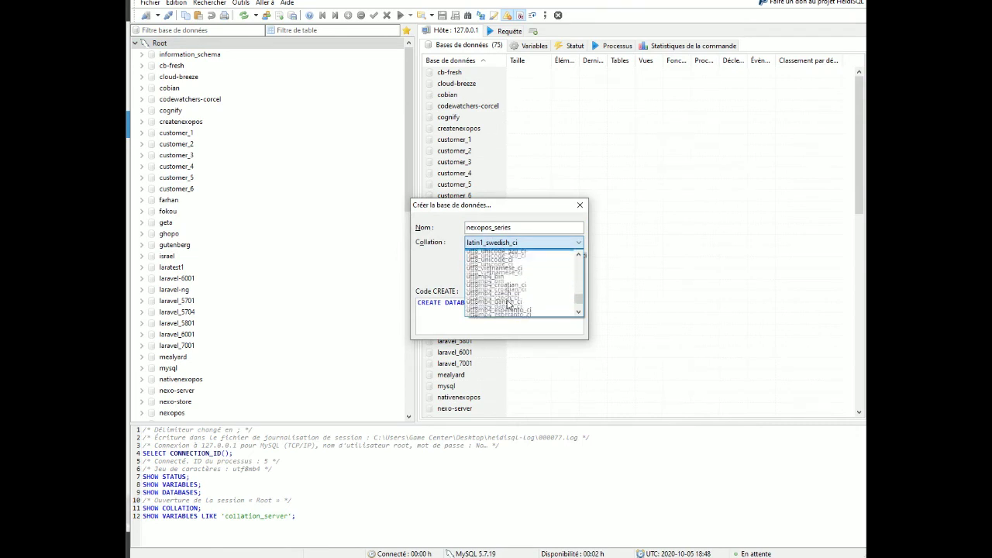
scroll(509, 305, up, 5)
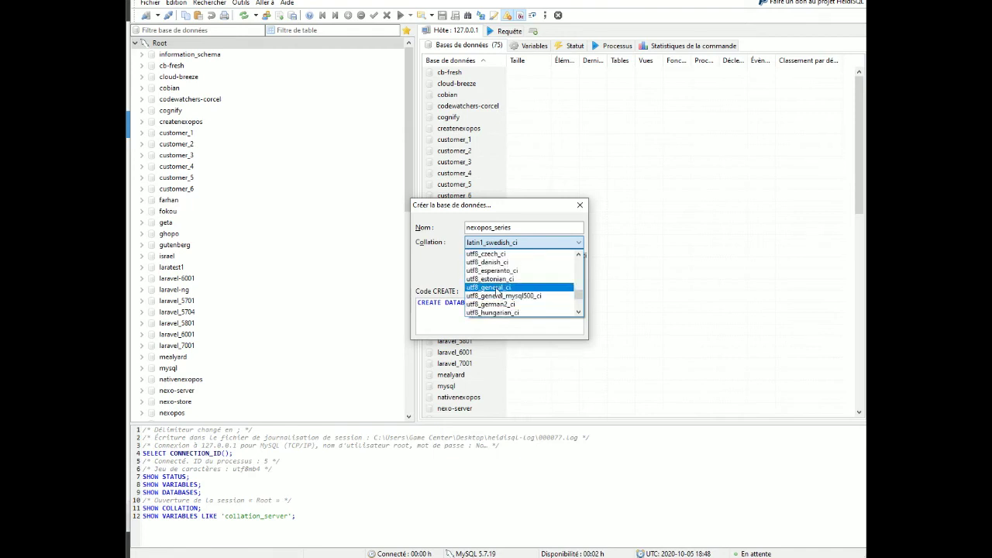
click(495, 288)
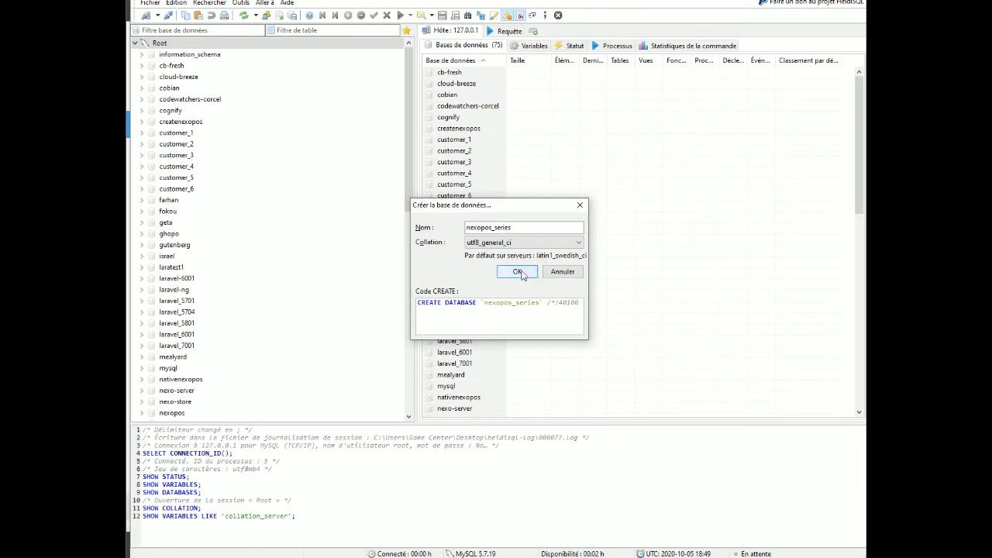
click(519, 272)
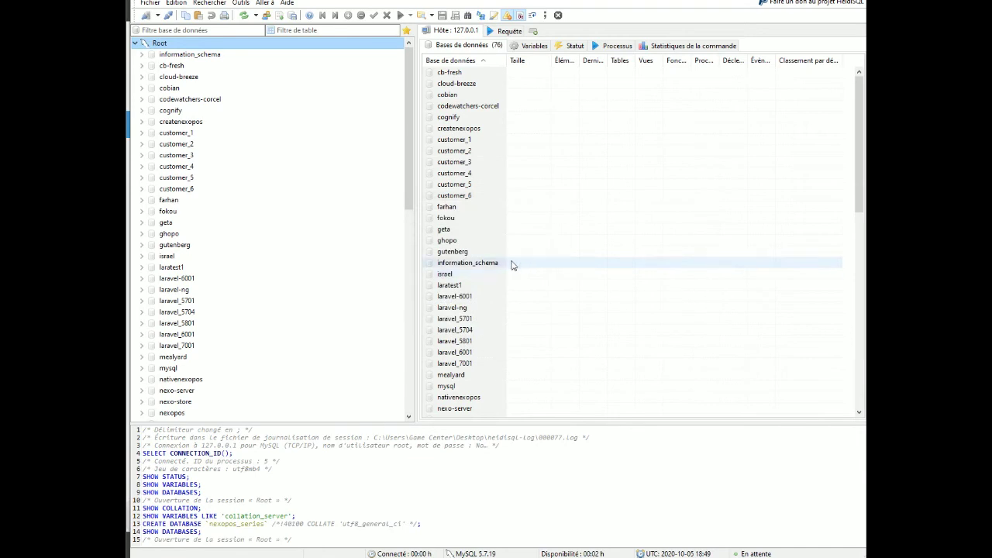
scroll(510, 264, down, 5)
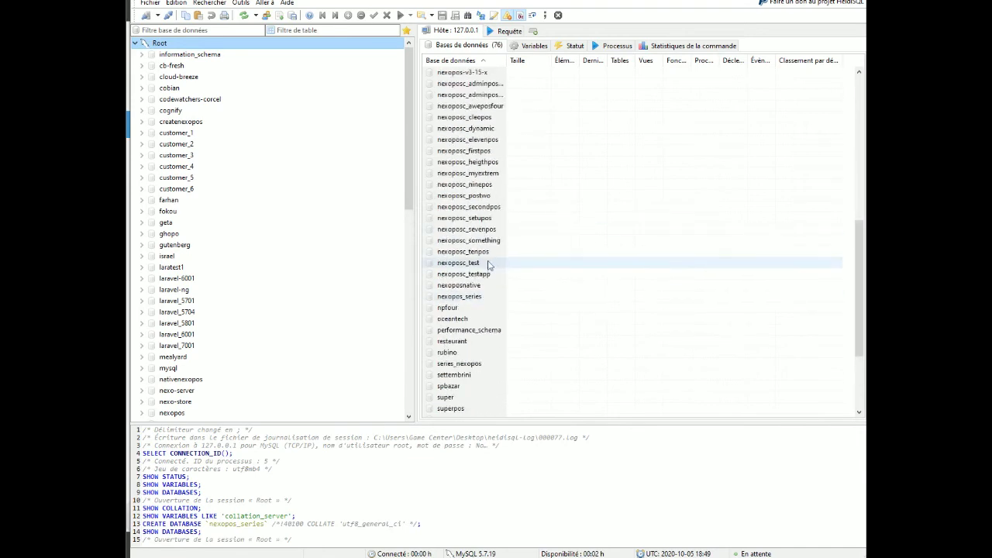
scroll(490, 267, down, 4)
double_click(469, 232)
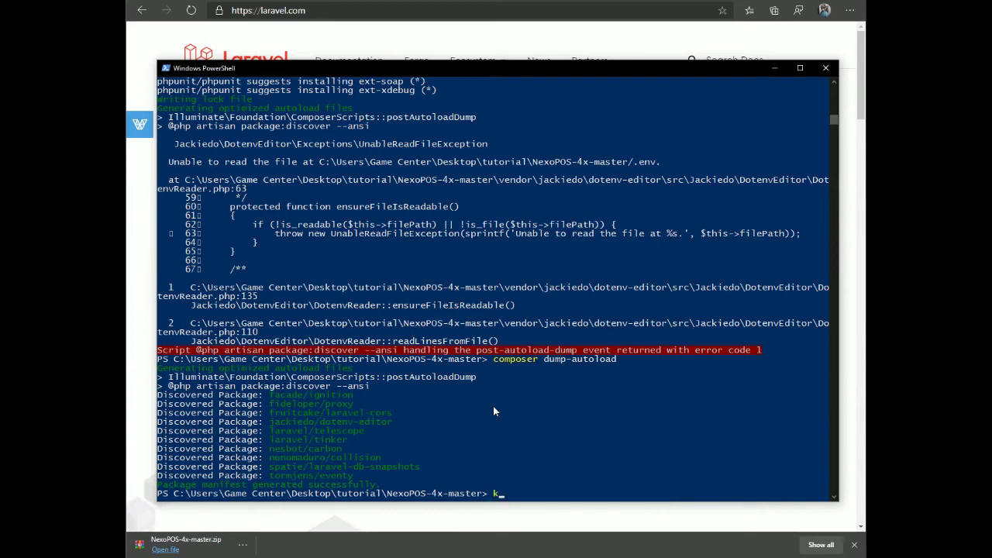
- Generate the Laravel app key and create the public storage link with php artisan
text(php )
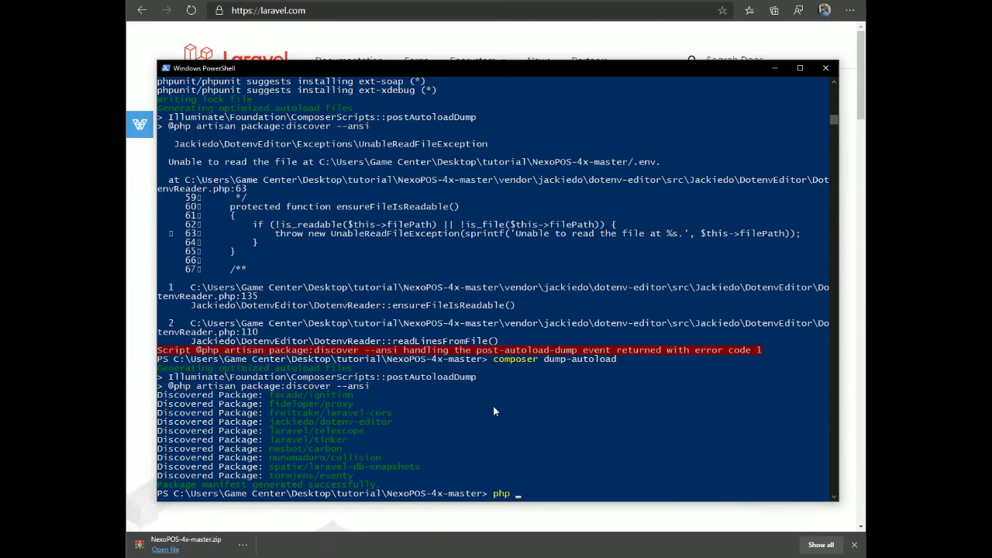
text(artisan key:generate)
key(Return)
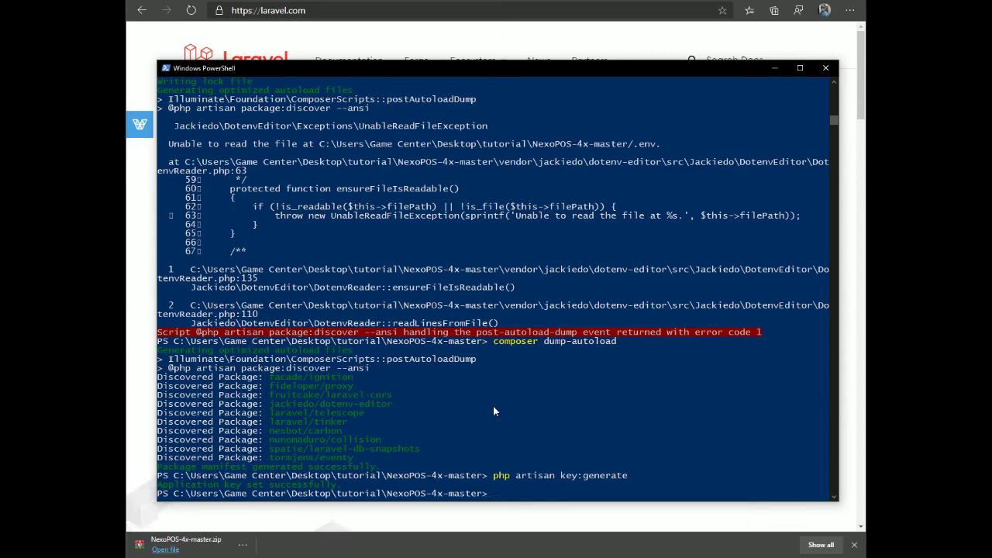
text(php artisan st)
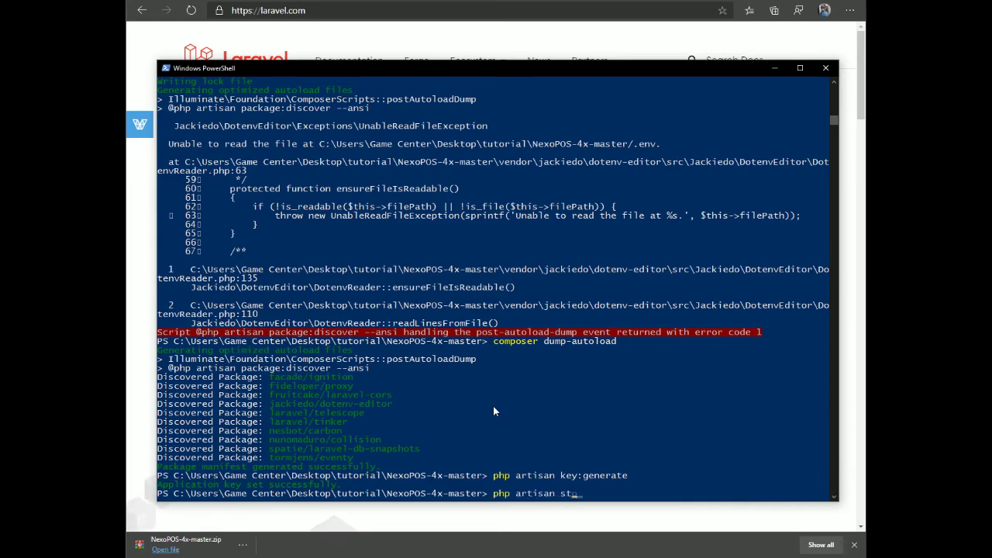
text(orage:link)
key(Return)
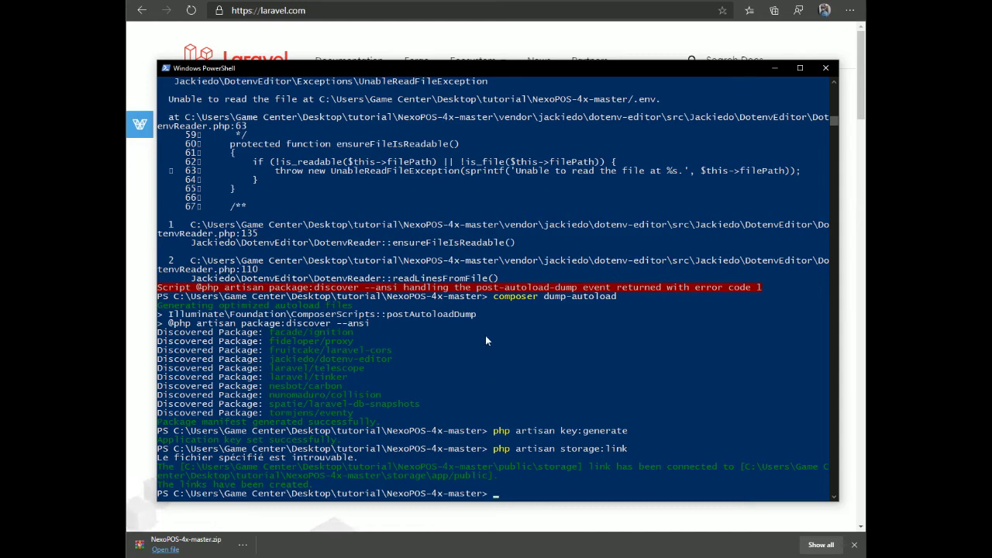
text(php artisan)
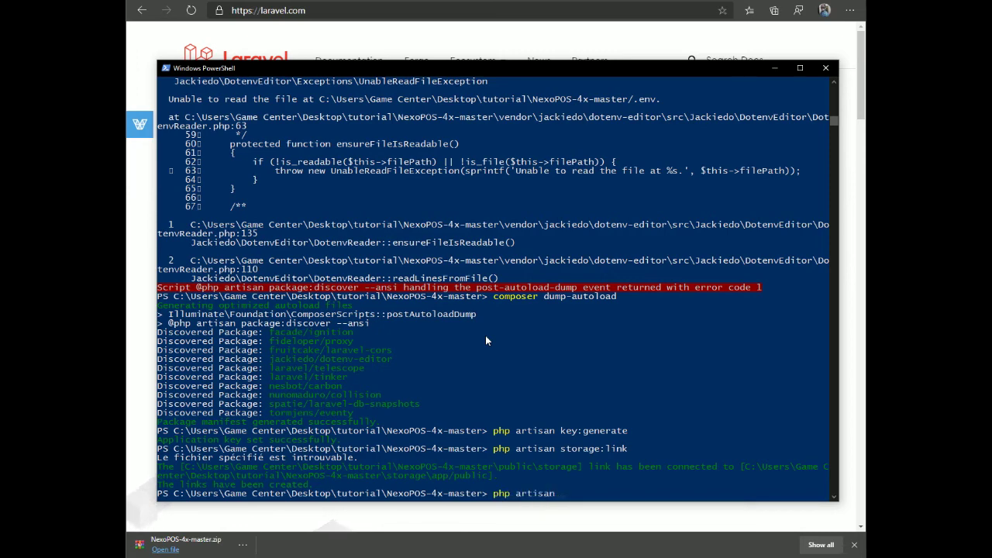
text( serve)
key(Return)
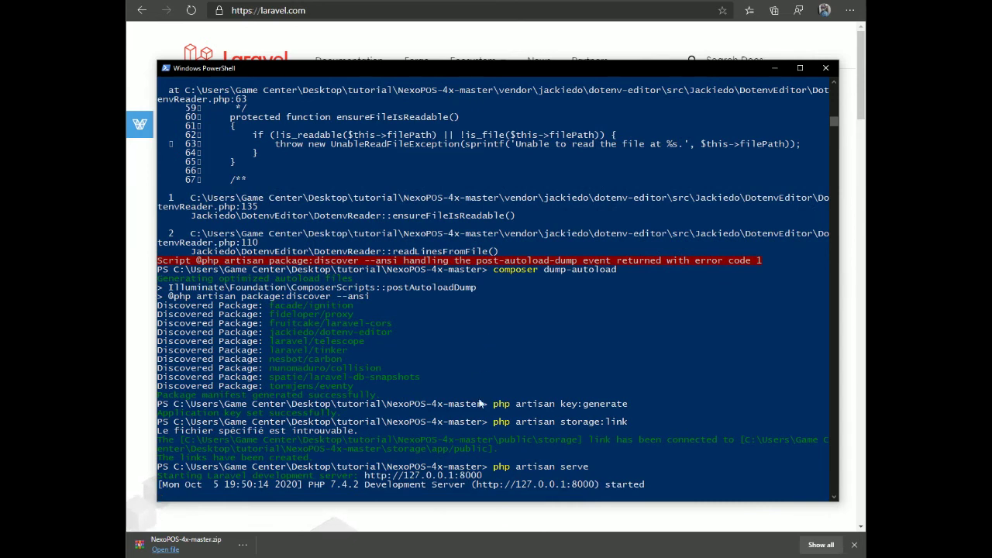
drag(362, 478, 481, 478)
key(ctrl+c)
right_click(479, 481)
click(385, 556)
click(390, 525)
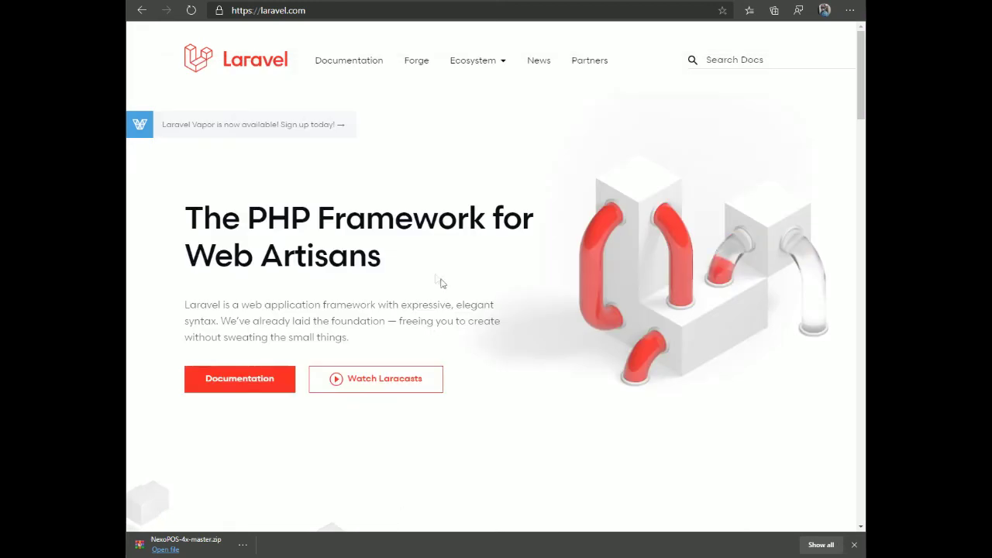
key(ctrl+t)
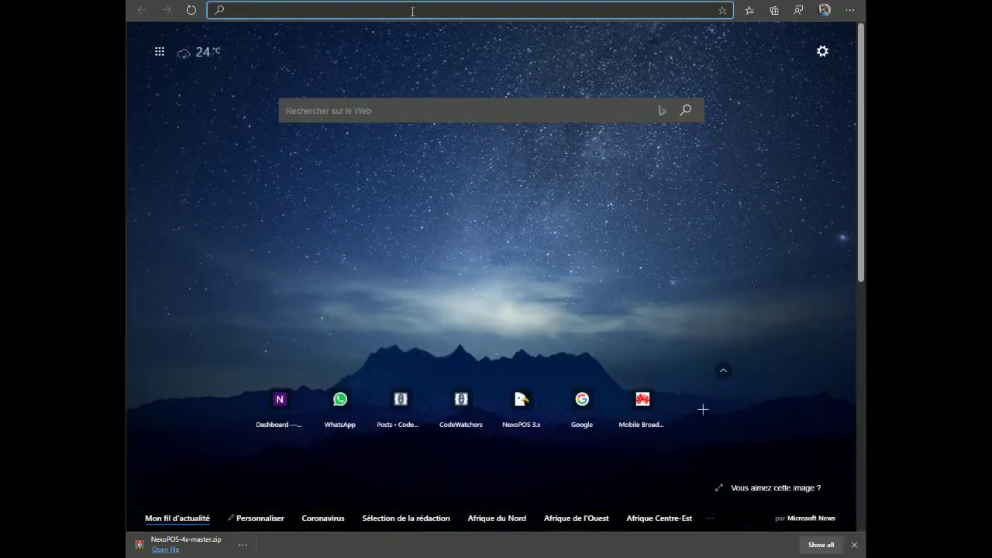
key(ctrl+v)
key(Return)
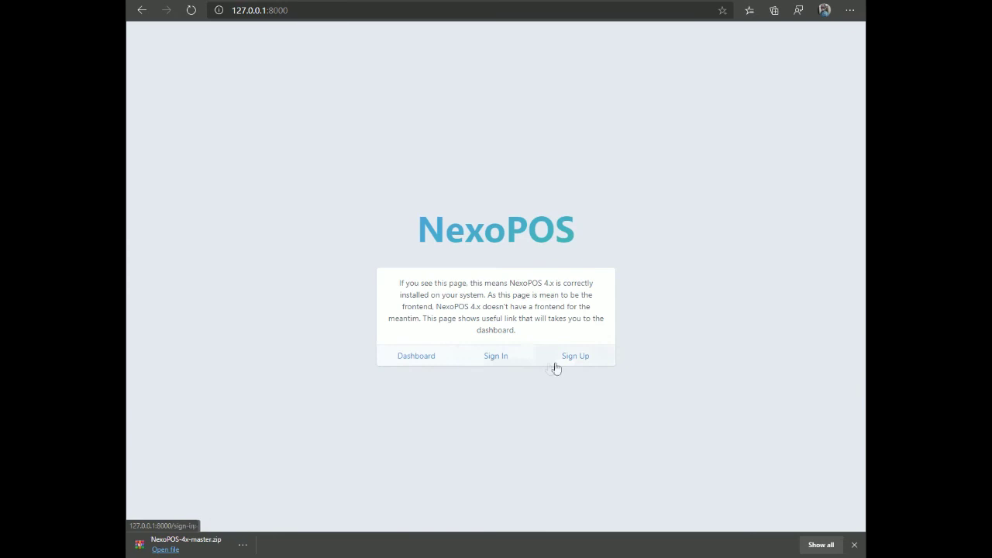
- From the dashboard's Database Configuration, change Database Name to nexopos_series and save
click(422, 365)
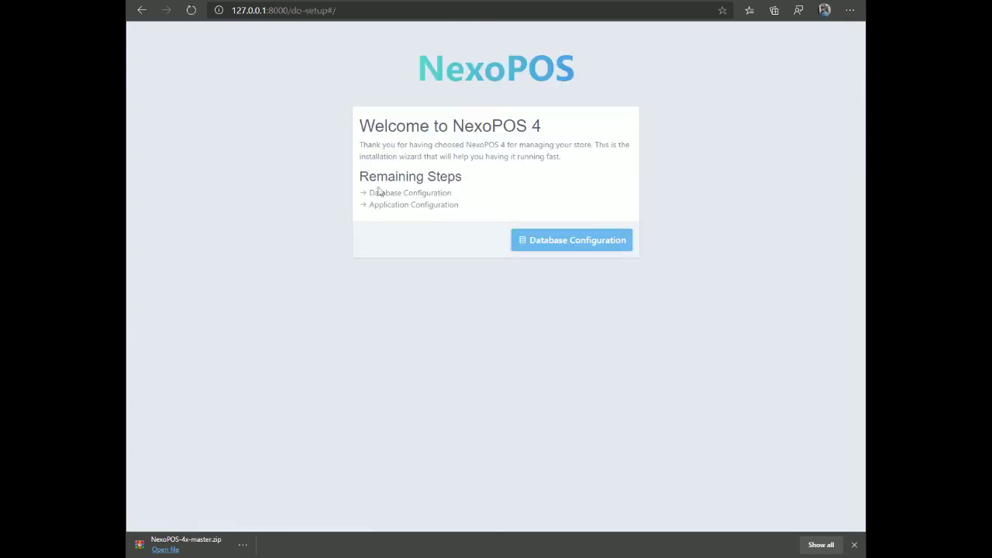
click(549, 245)
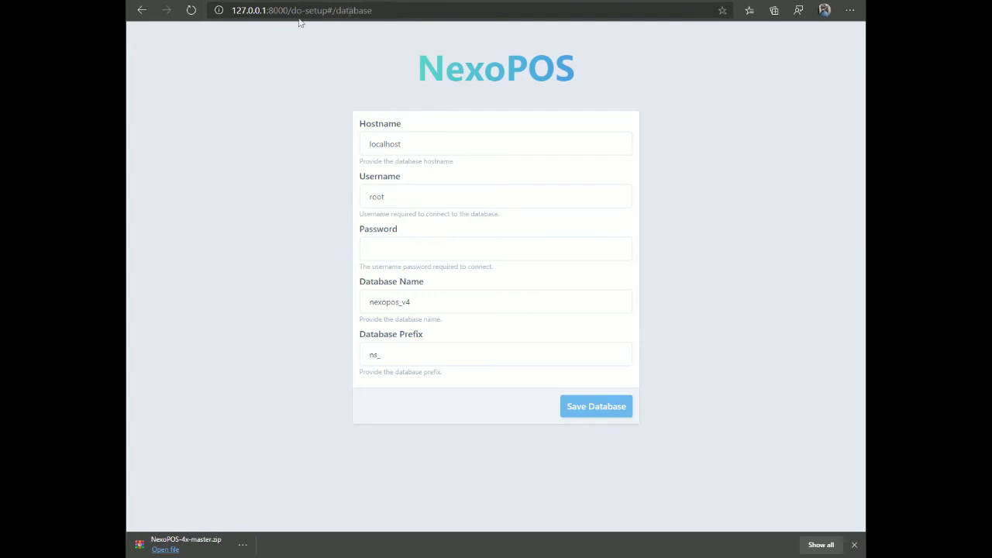
click(397, 247)
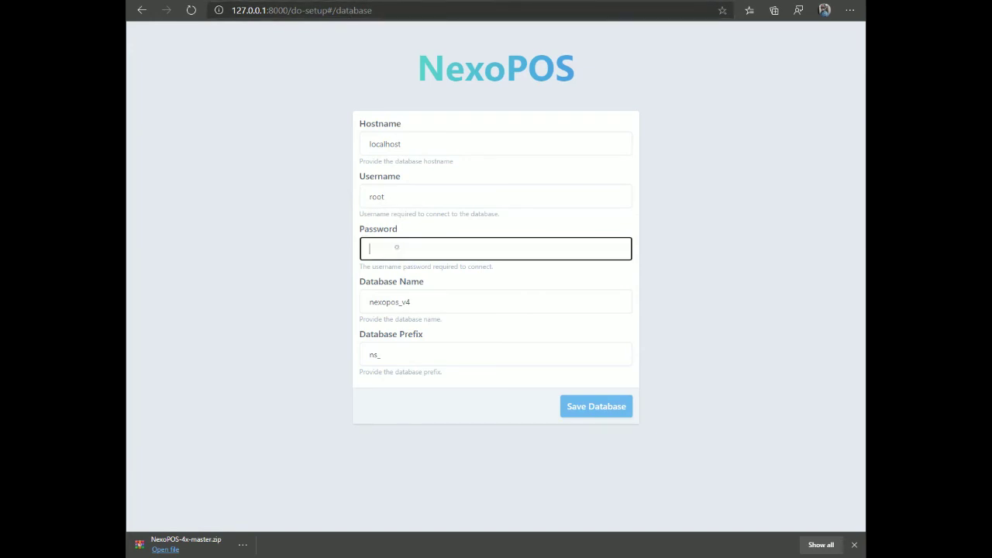
click(389, 309)
double_click(389, 304)
text(nexopos_series)
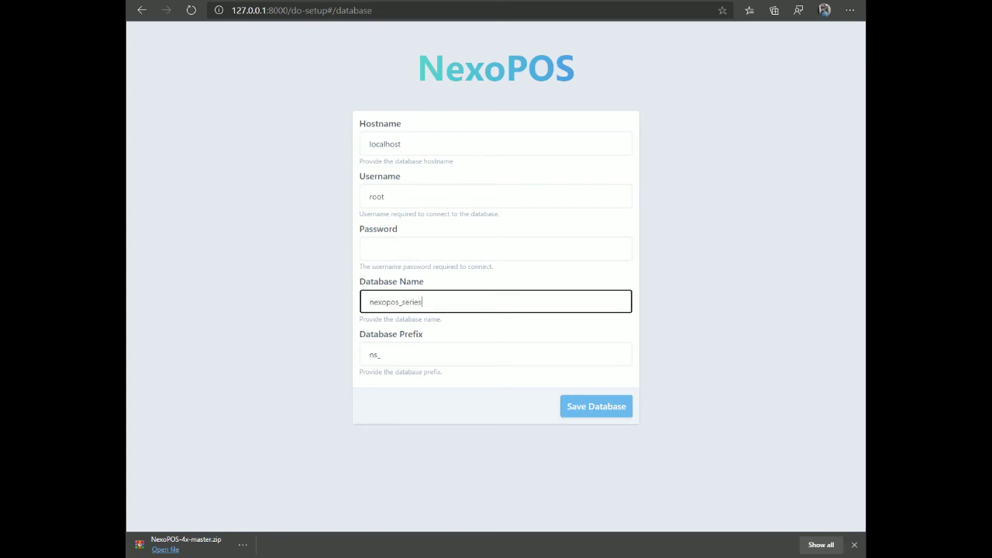
click(385, 357)
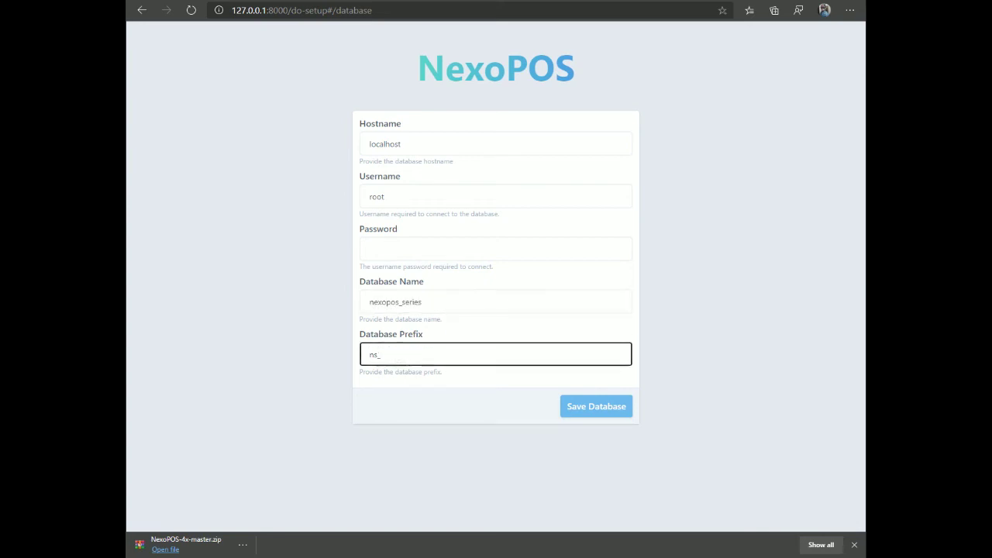
click(390, 249)
click(400, 194)
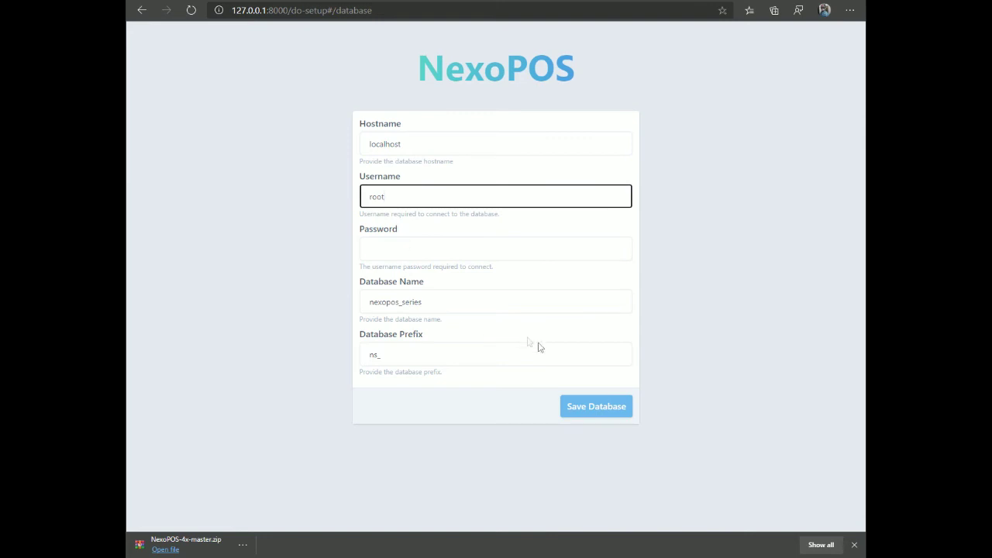
click(594, 406)
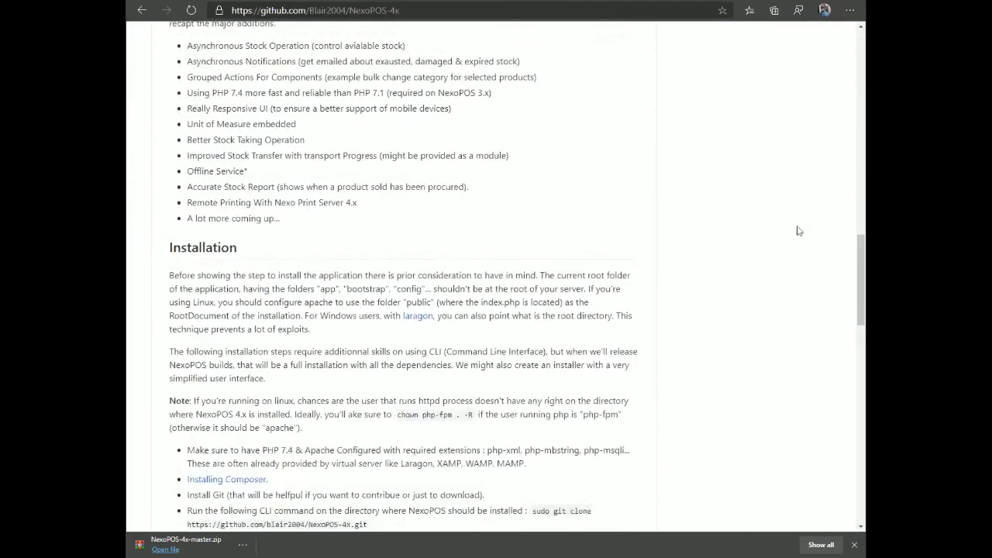
- Read the GitHub README's Troubleshooting section, then return to the local setup page
scroll(507, 248, down, 12)
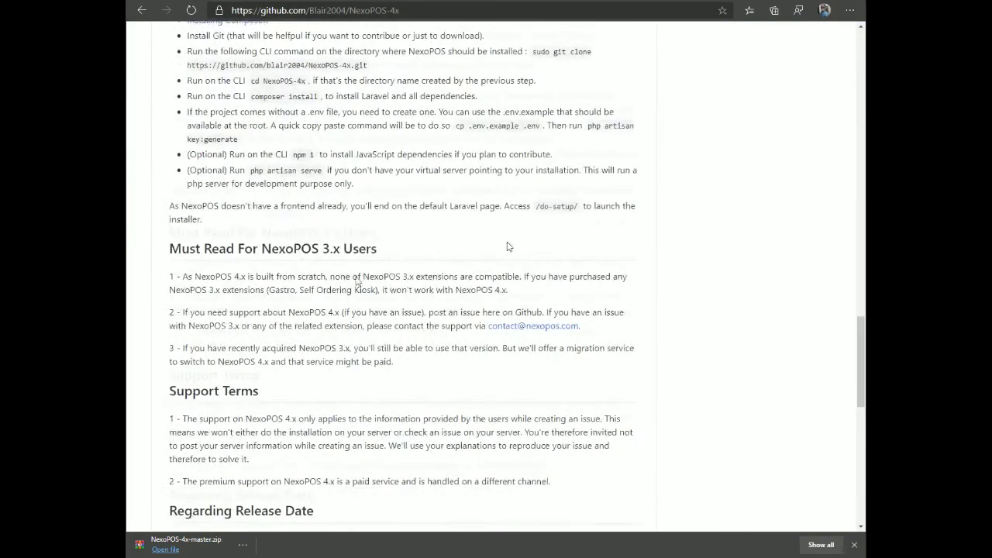
scroll(330, 272, up, 4)
scroll(245, 328, down, 3)
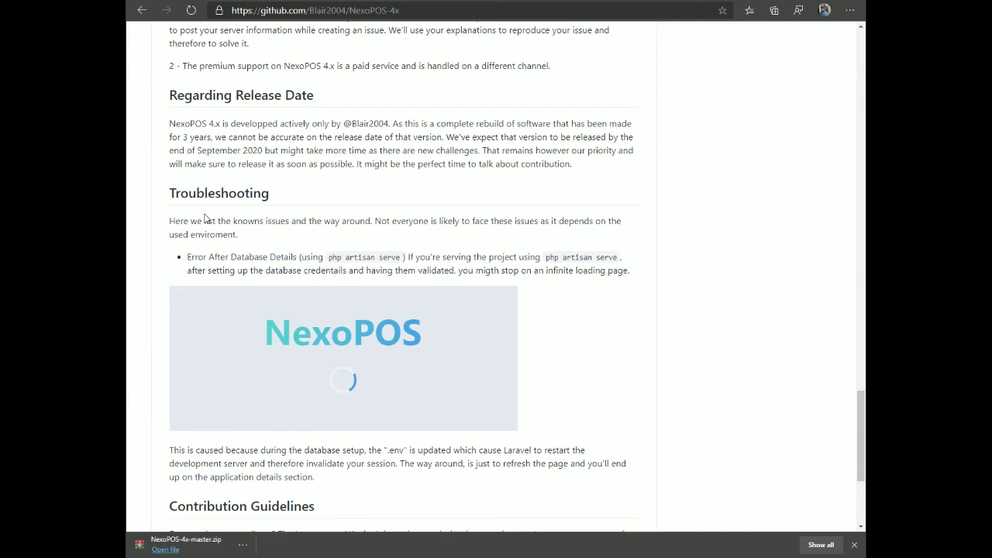
key(alt+Tab)
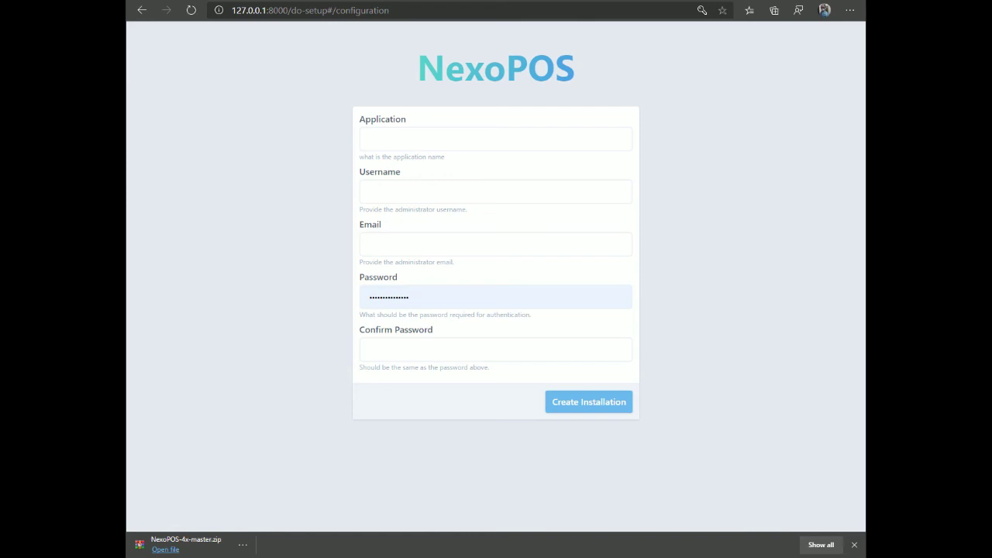
- Enter application NexoPOS, username admin, an admin e-mail and matching passwords, then create the installation
click(496, 139)
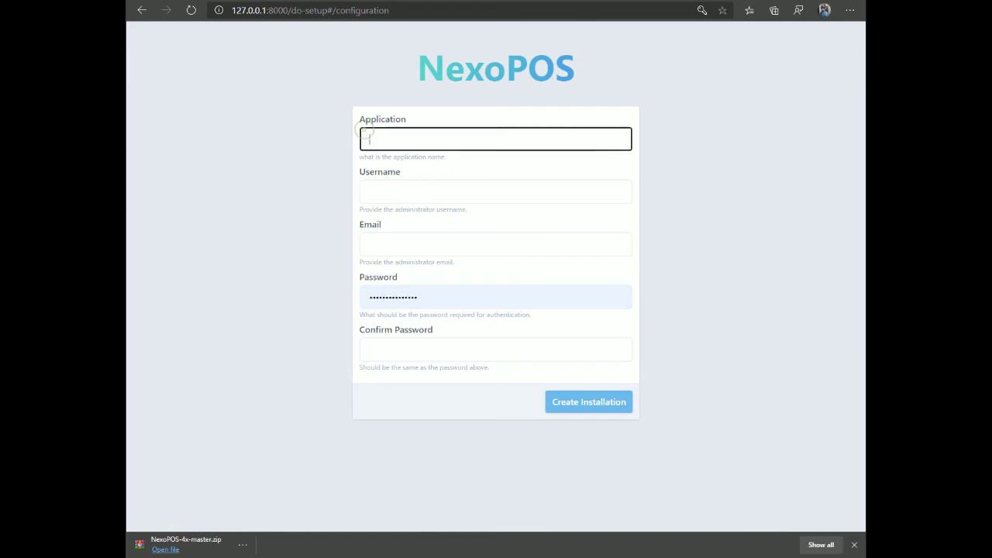
text(NexoPOS)
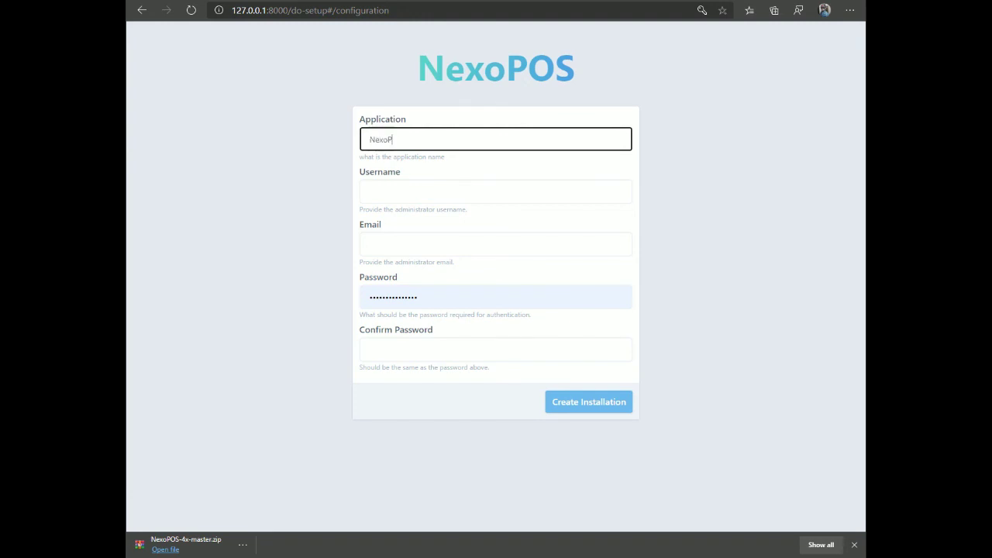
click(495, 192)
text(admin)
key(Tab)
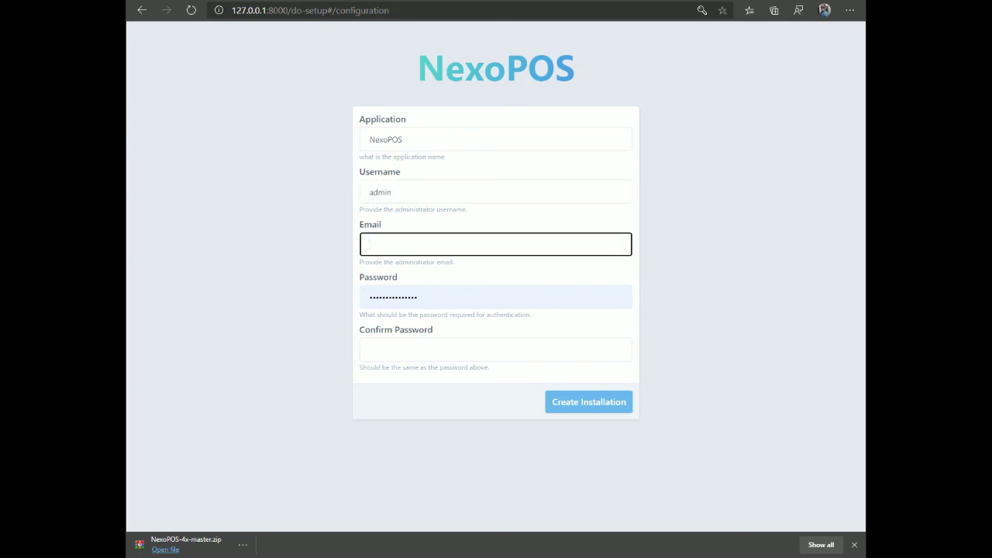
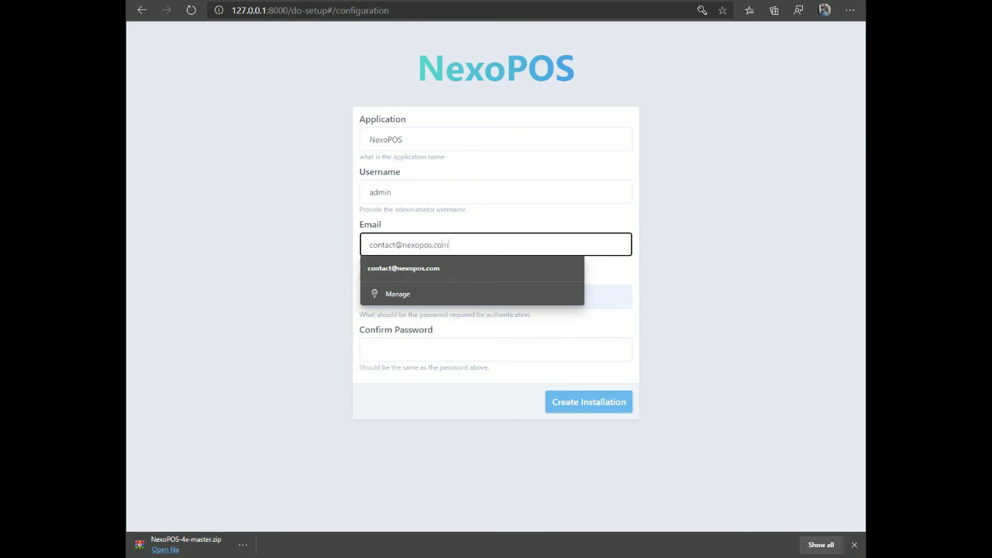
key(Tab)
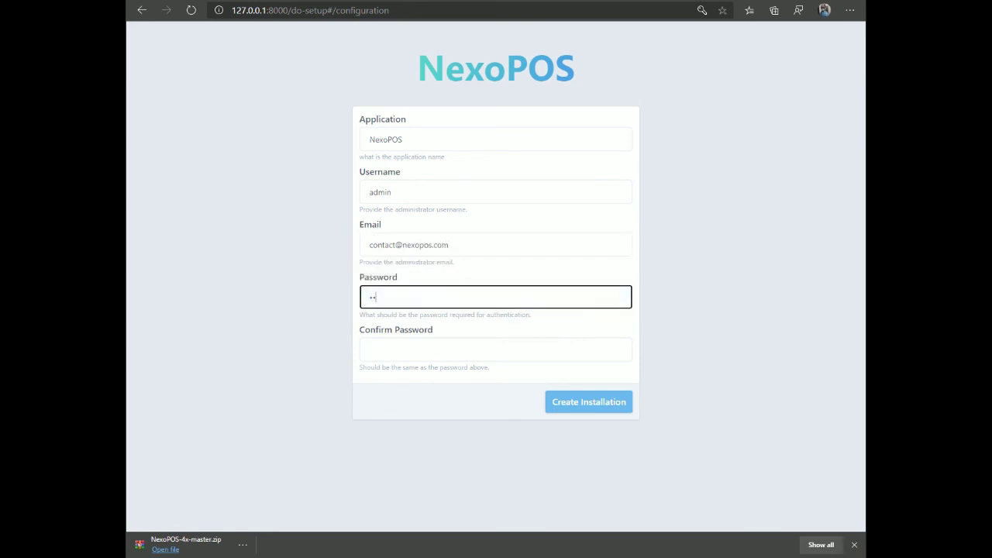
key(Tab)
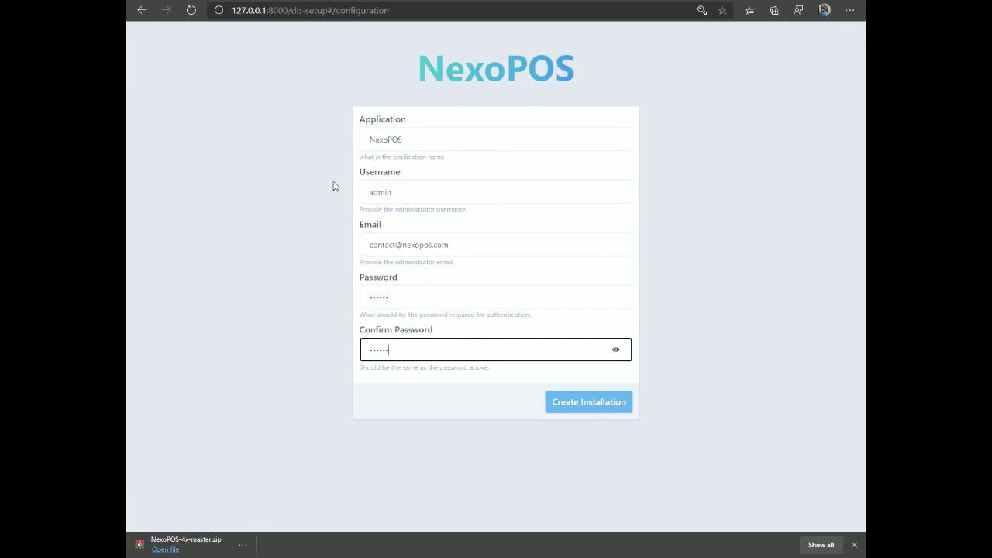
click(566, 406)
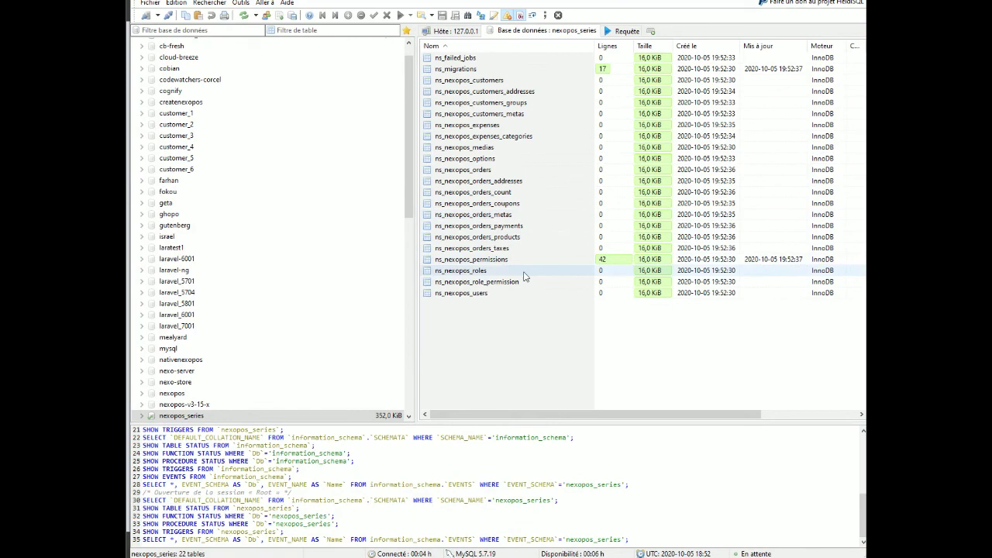
- Refresh the nexopos_series table list in HeidiSQL with F5
key(F5)
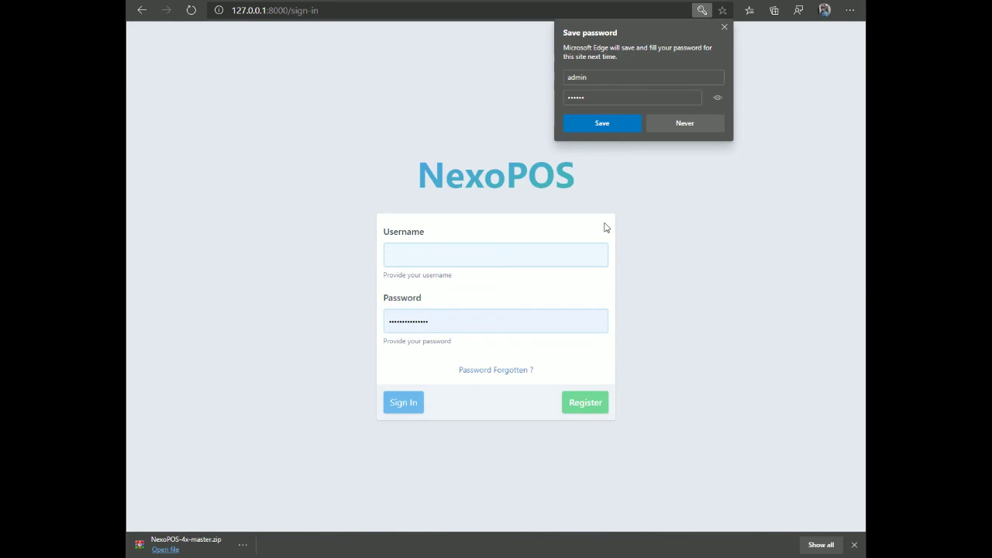
- Sign in with username admin and the administrator password
click(478, 262)
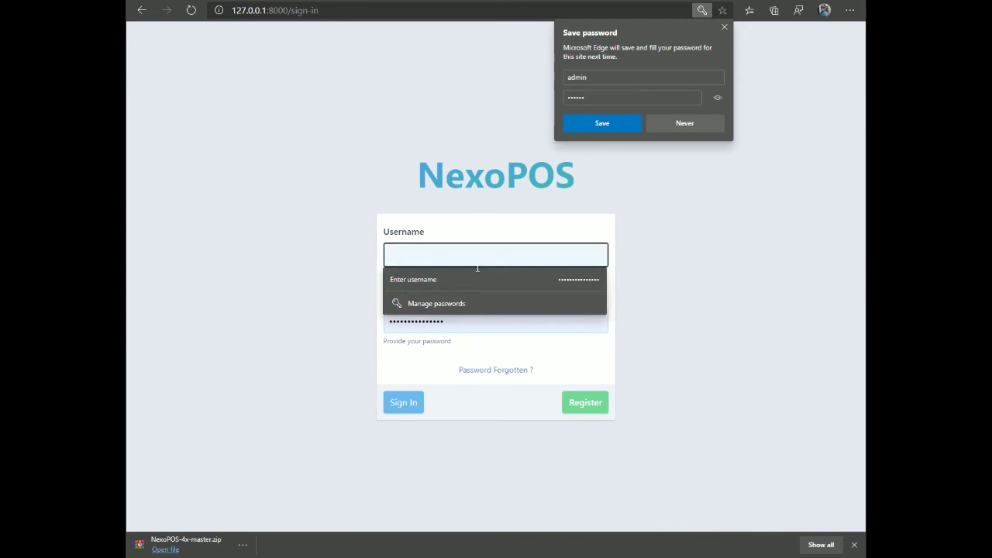
text(admin)
key(Tab)
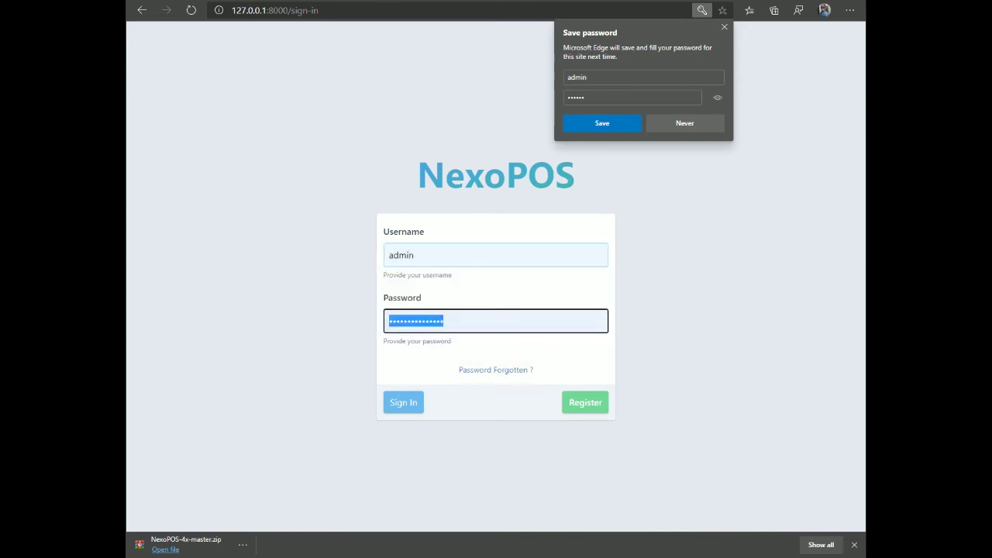
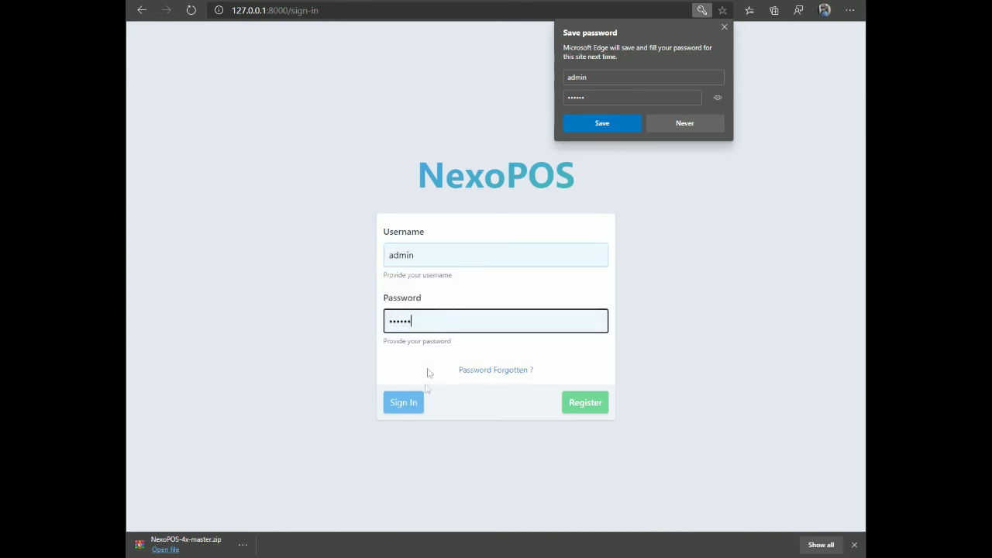
click(404, 405)
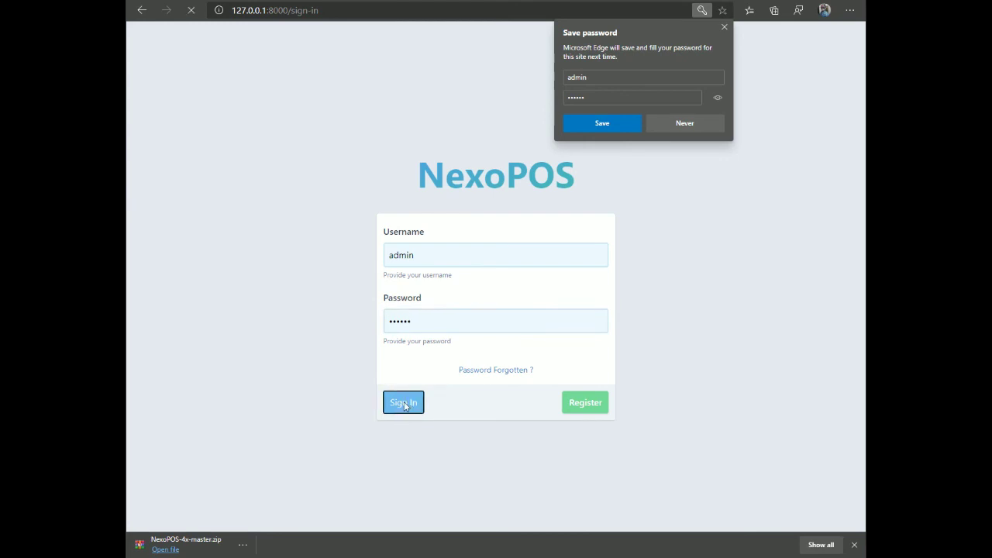